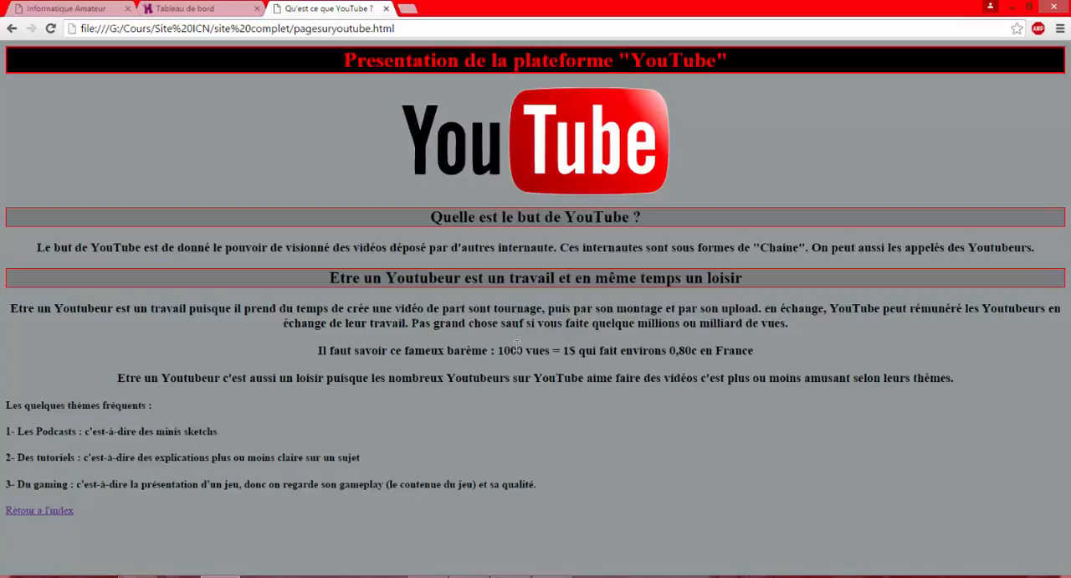
drag(518, 378, 405, 365)
click(532, 437)
From the Hostinger dashboard, start ordering a new hosting account with the "Gratuit" plan
click(214, 10)
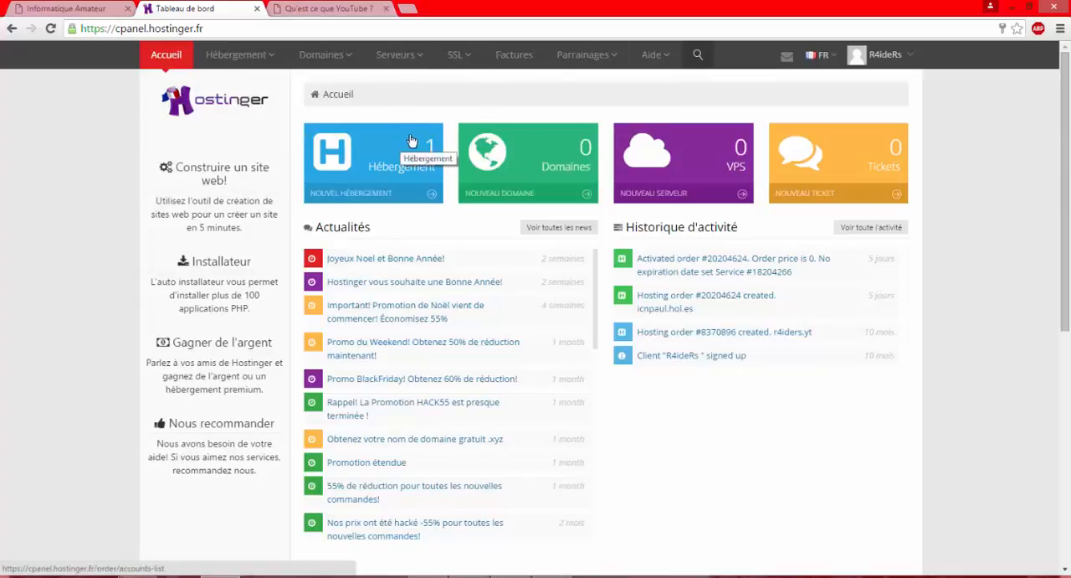
click(371, 195)
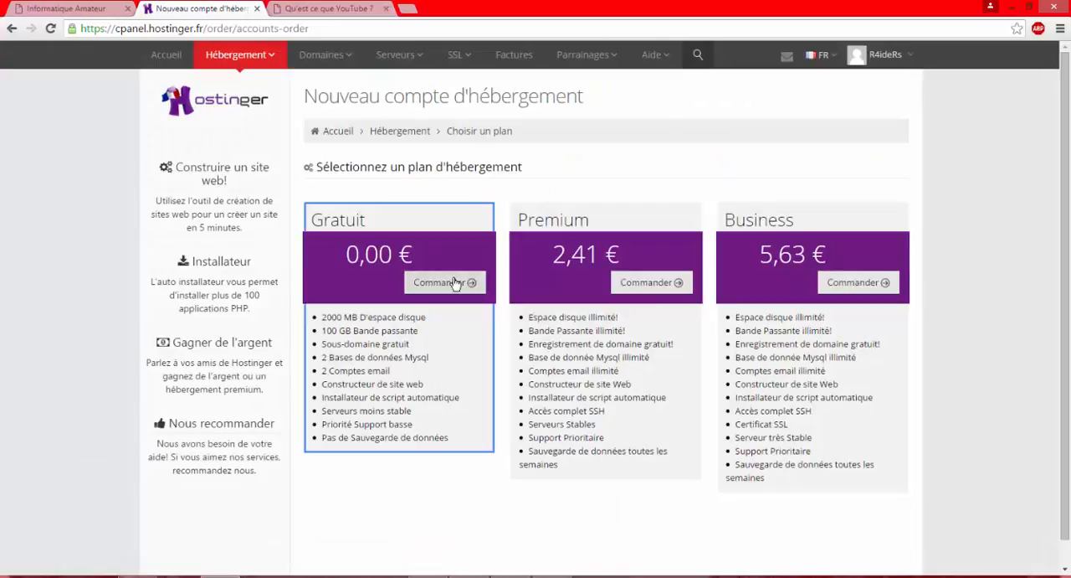
click(449, 287)
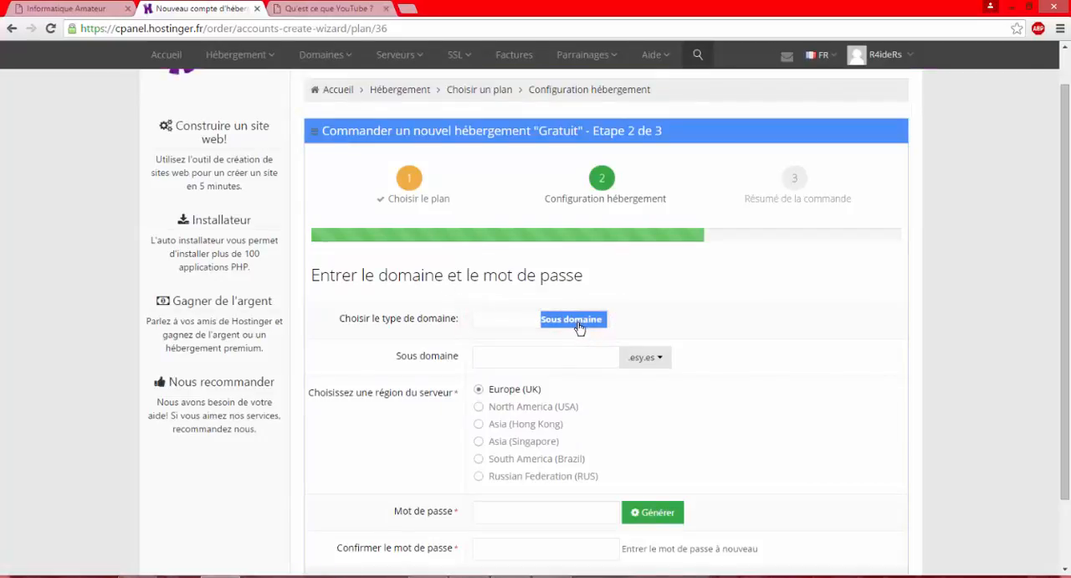
Choose "Sous domaine" as the domain type and set the extension to .hol.es
click(525, 325)
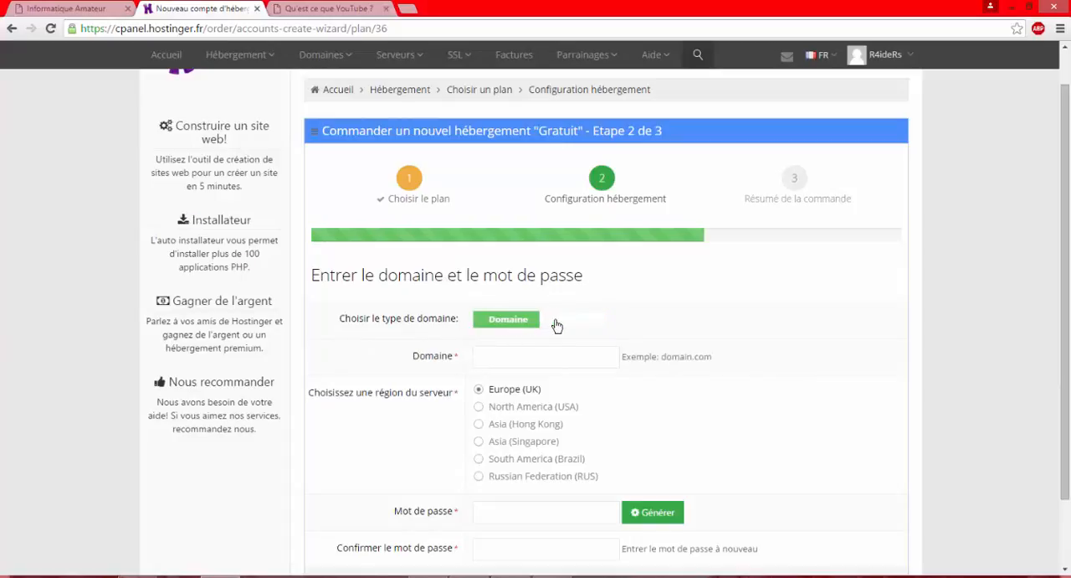
click(557, 325)
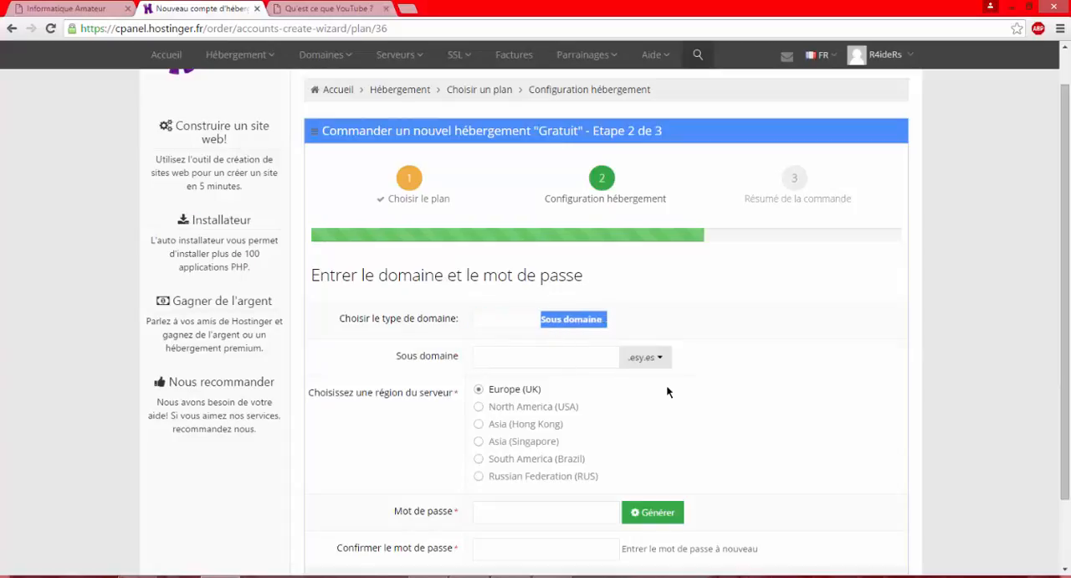
click(659, 360)
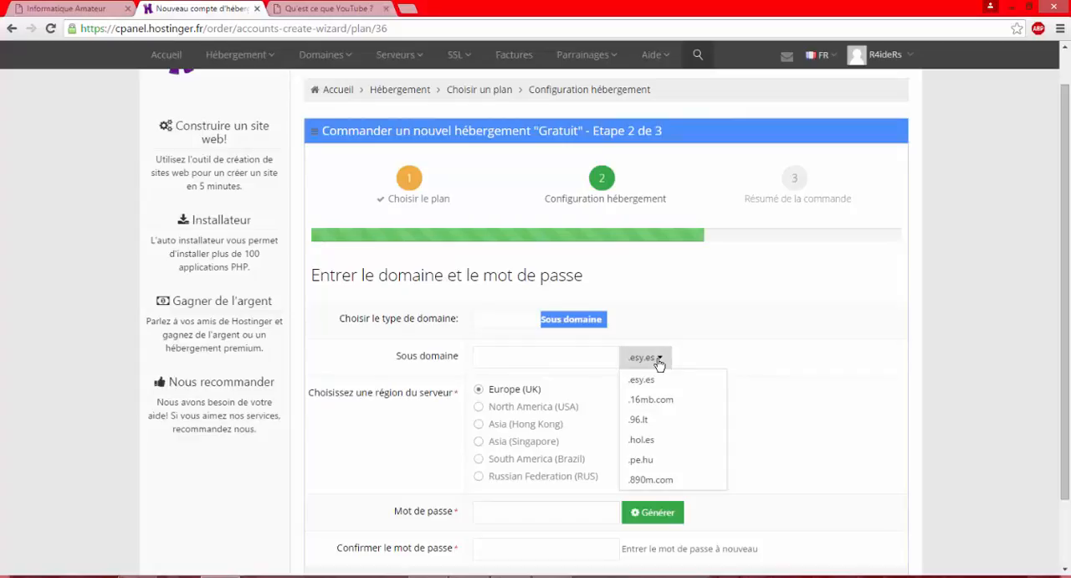
click(650, 443)
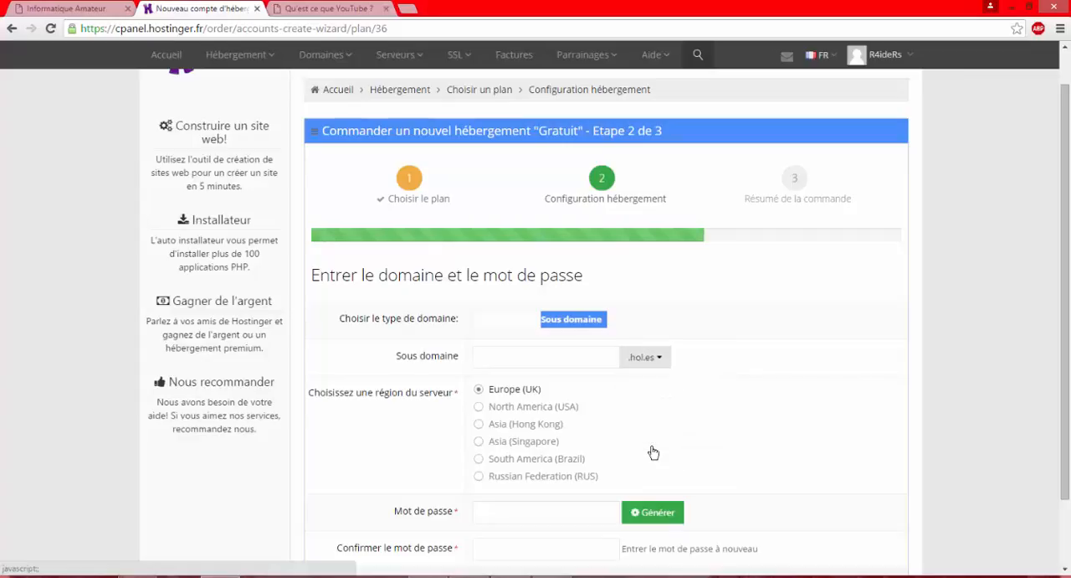
Enter "lesbasesdel'informatique" as the subdomain name for the new hosting account
click(574, 365)
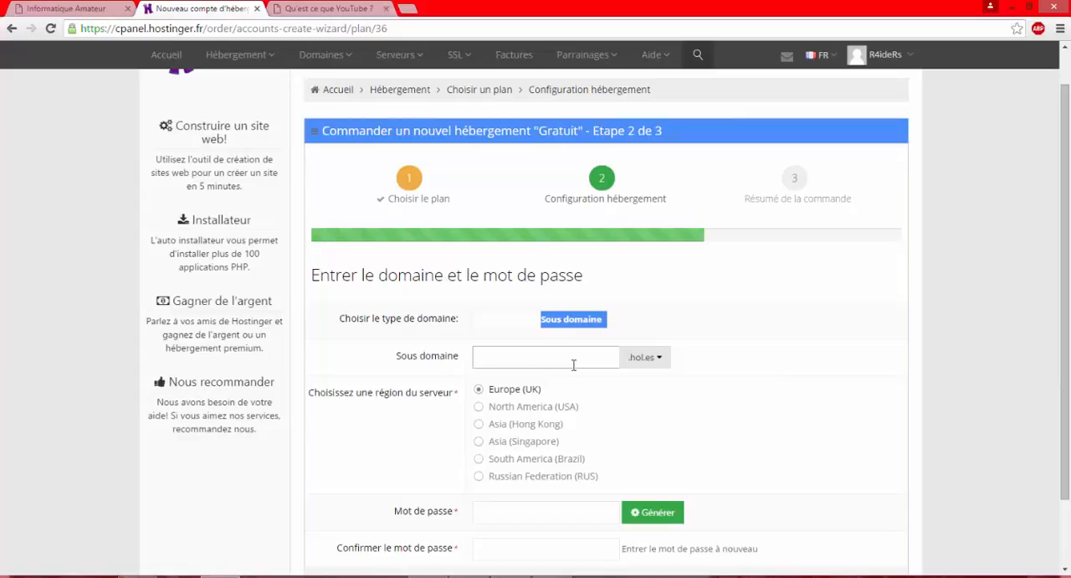
text(lesbasesdel'informatique)
click(555, 509)
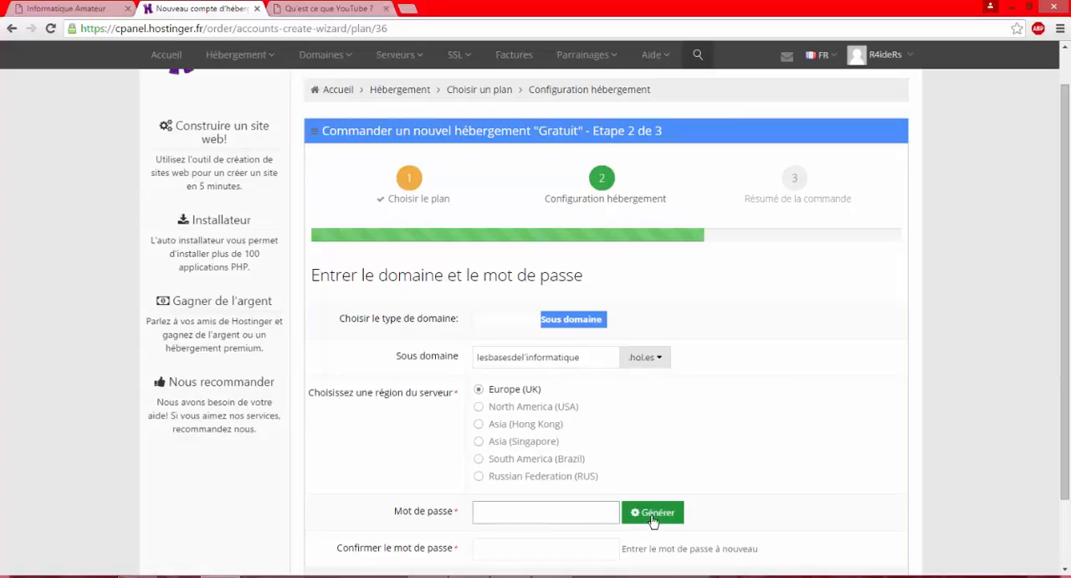
click(628, 515)
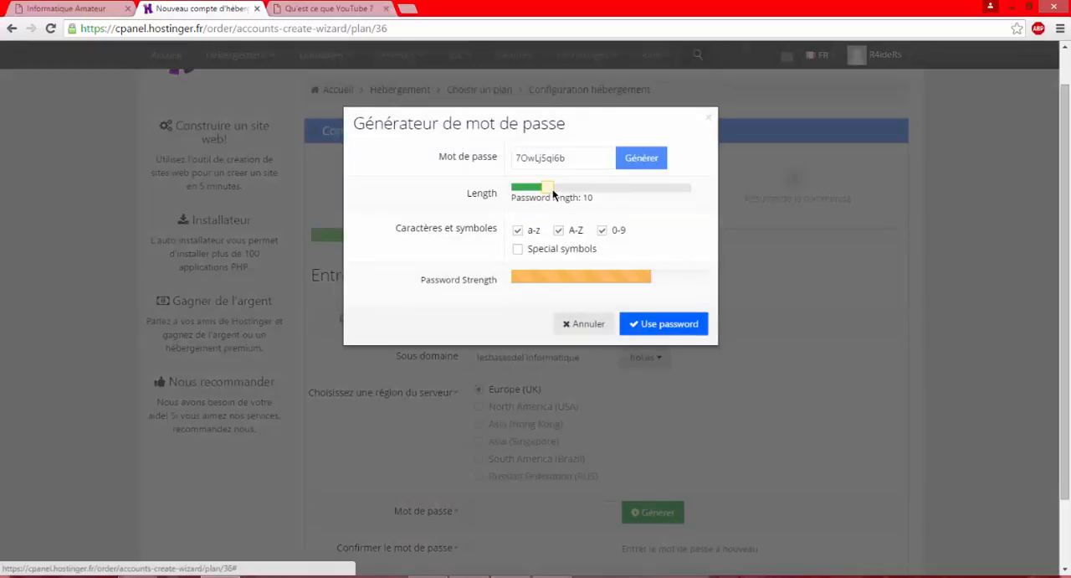
drag(557, 194, 453, 163)
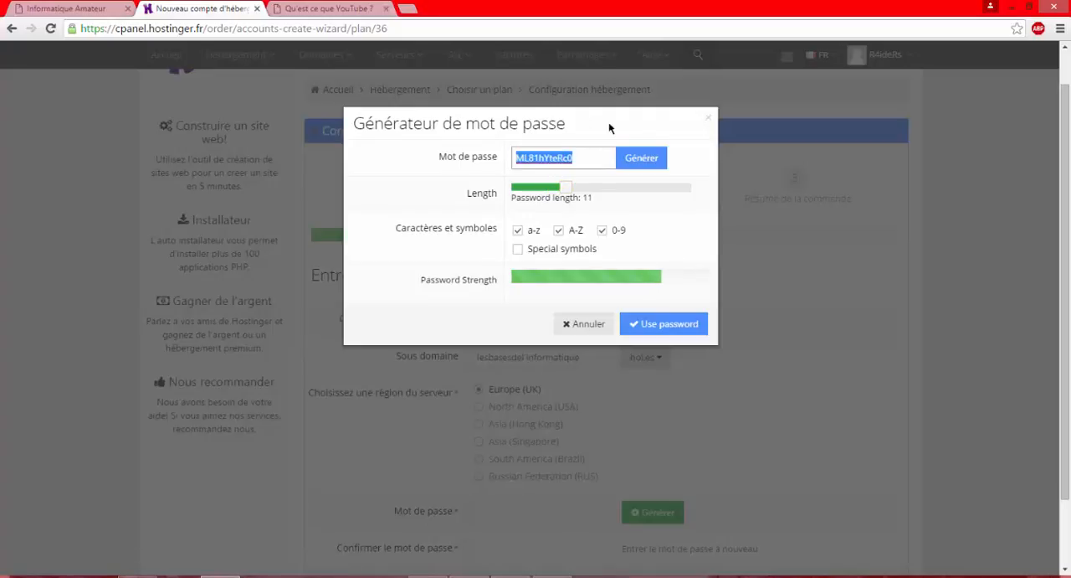
click(832, 377)
Enter a hosting account password in the password field and repeat it in the confirmation field
click(536, 511)
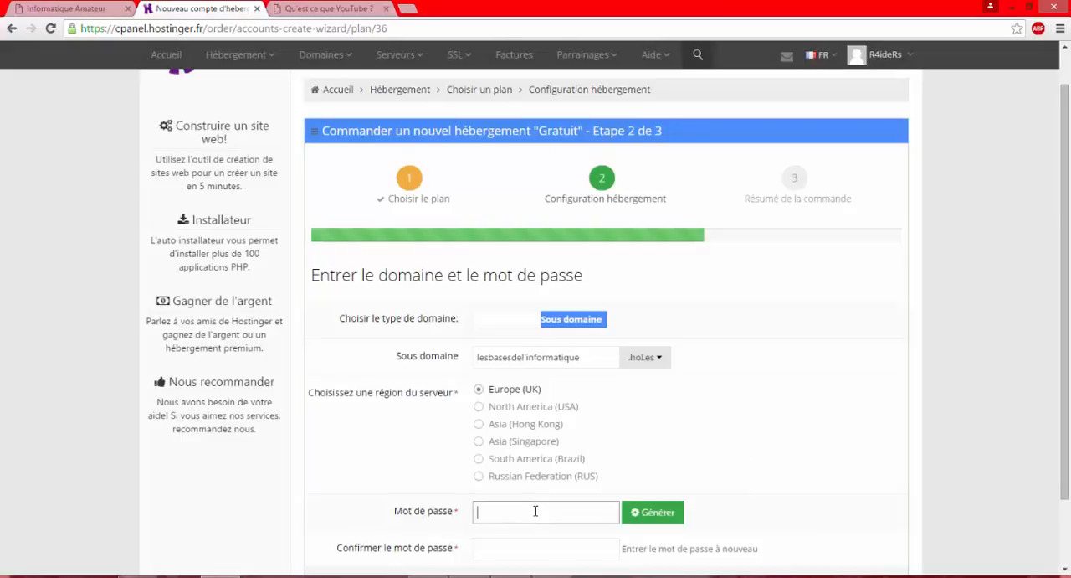
text(•)
key(BackSpace)
text(•••••••••••)
key(Tab)
text(••••)
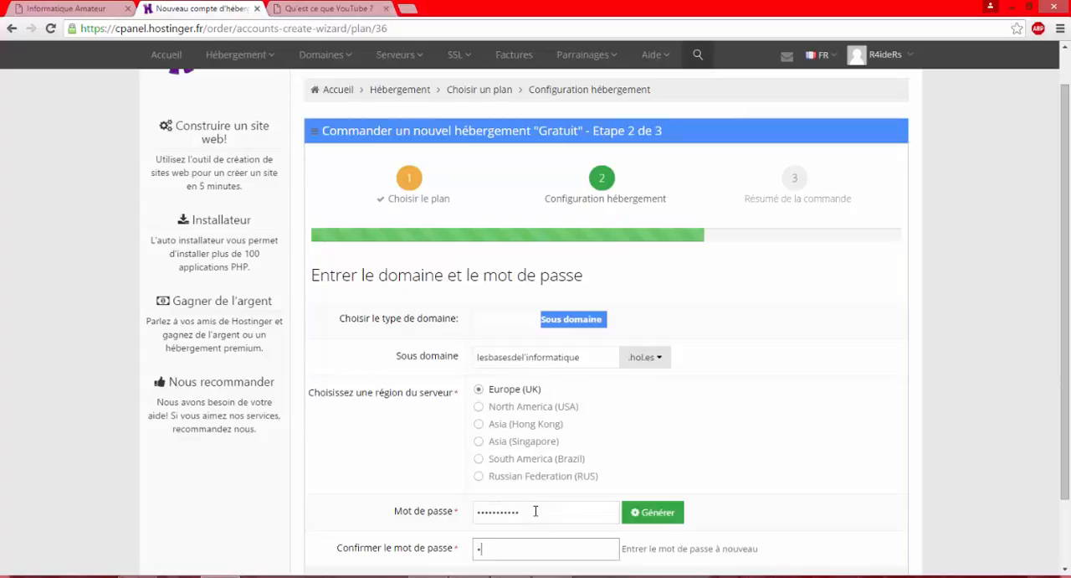
text(•••••••)
scroll(1049, 452, down, 2)
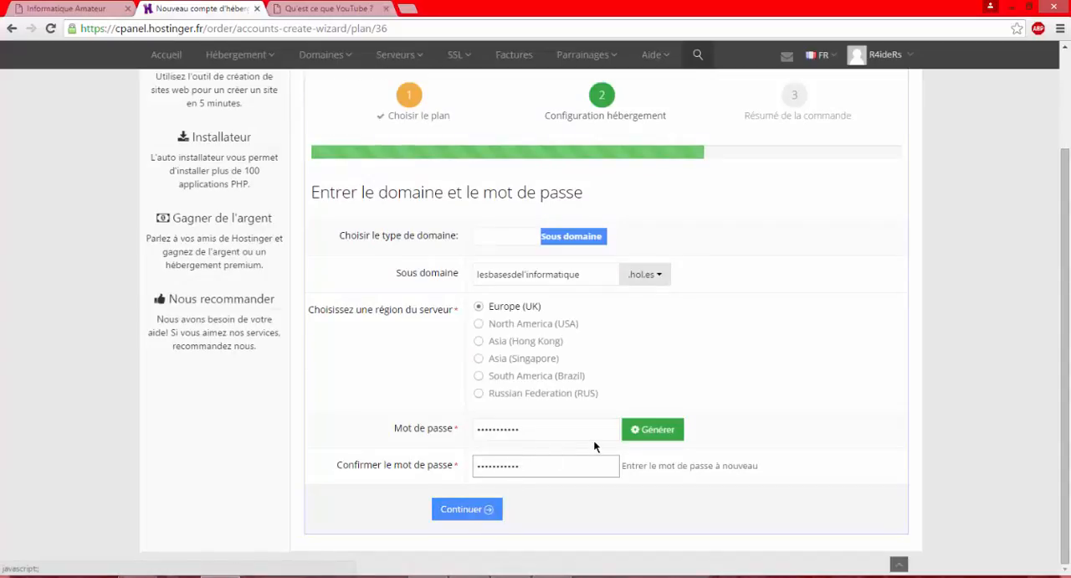
Clear both password fields, enter a different account password with its confirmation, and submit the hosting configuration
drag(557, 431, 441, 432)
key(BackSpace)
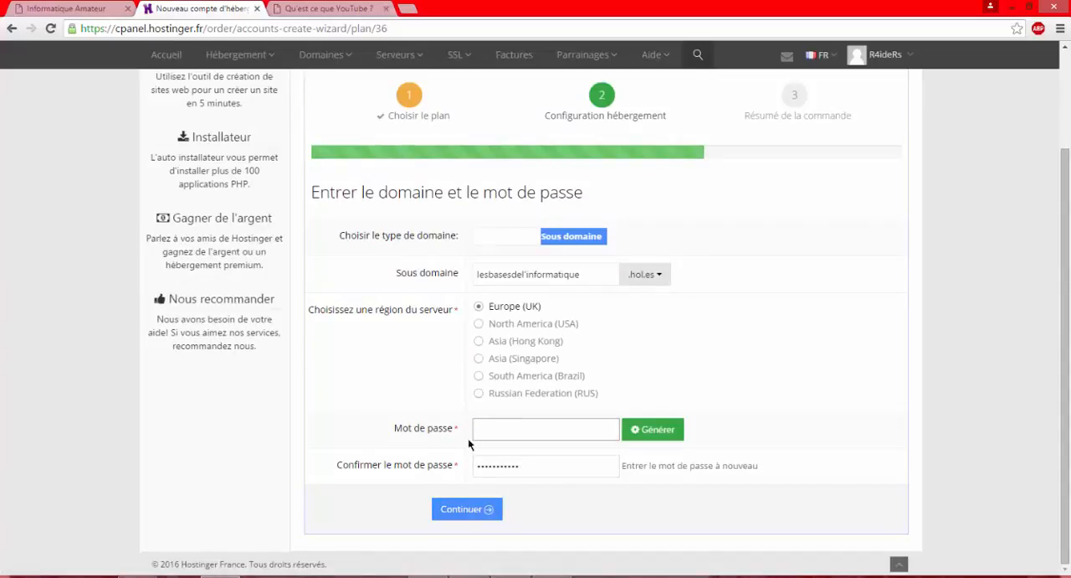
drag(540, 465, 405, 466)
key(BackSpace)
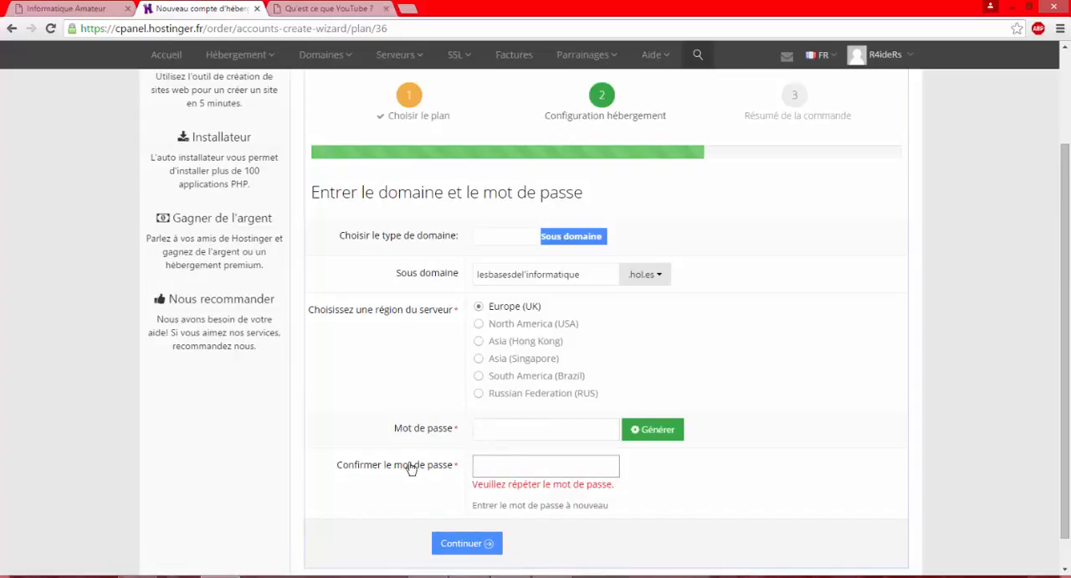
click(517, 429)
text(•••••)
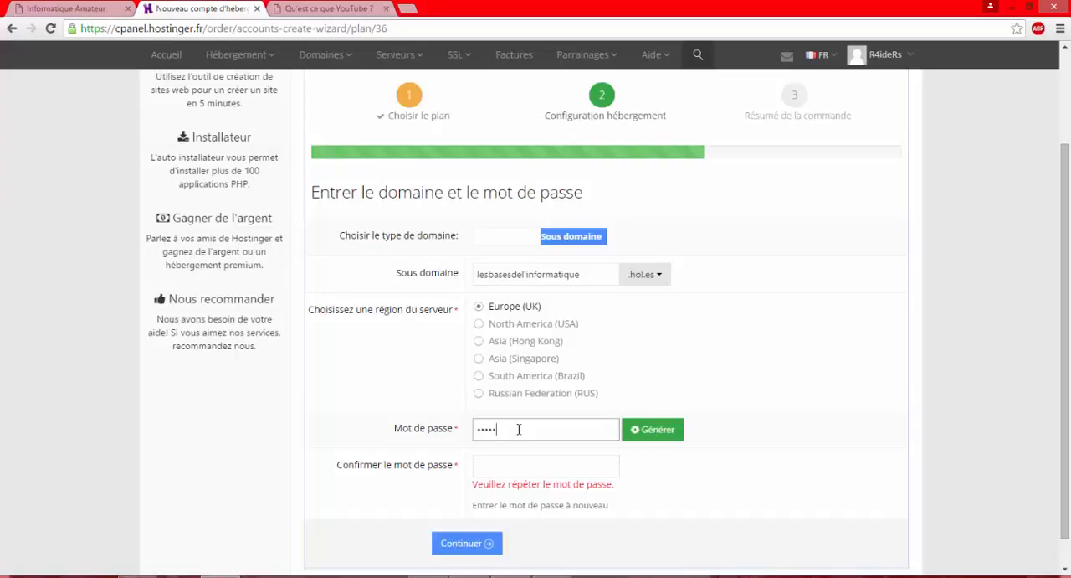
text(•••)
click(505, 456)
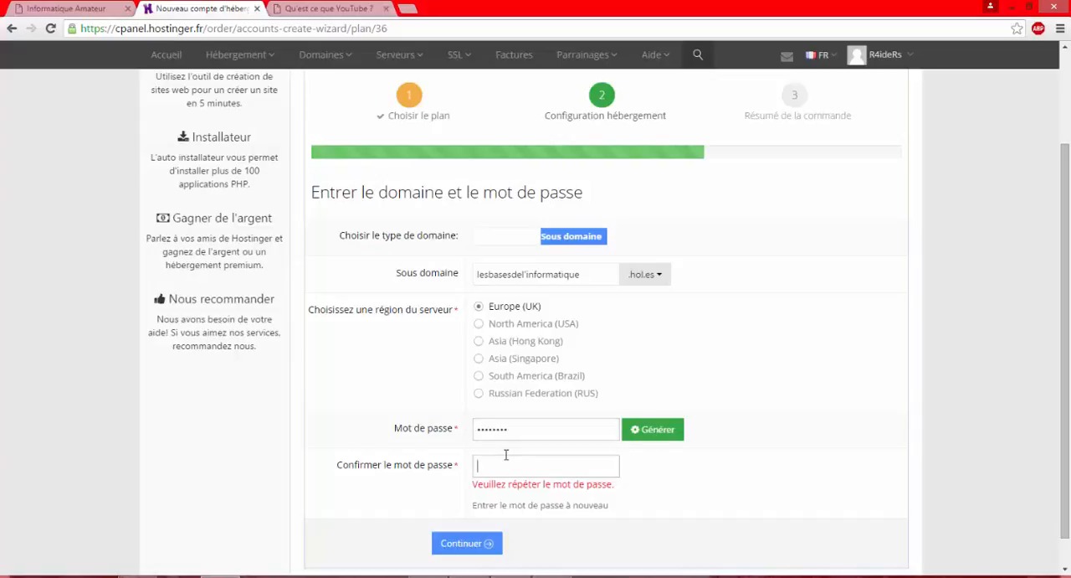
text(•••••)
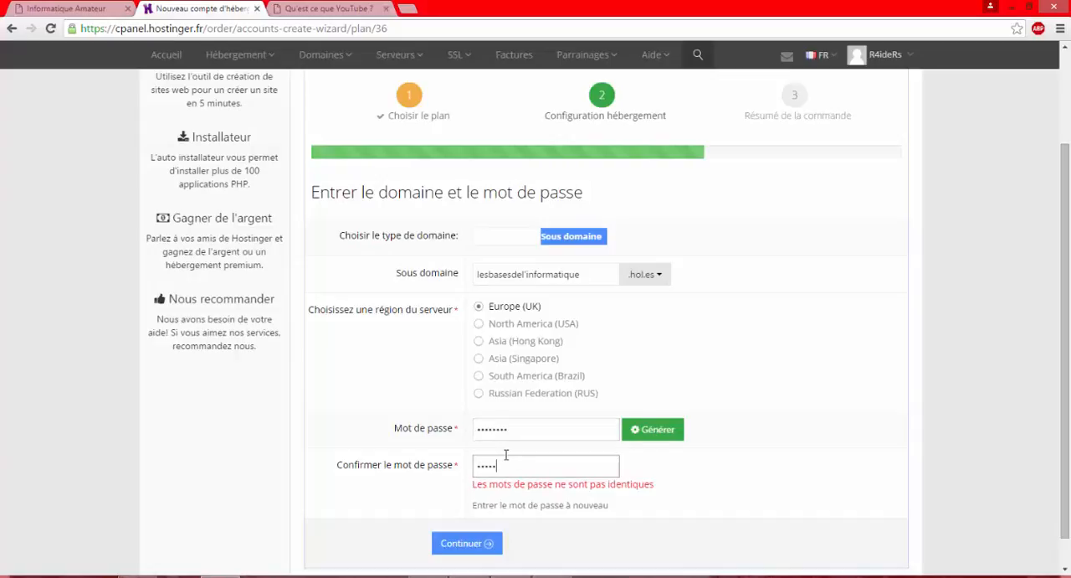
text(•••)
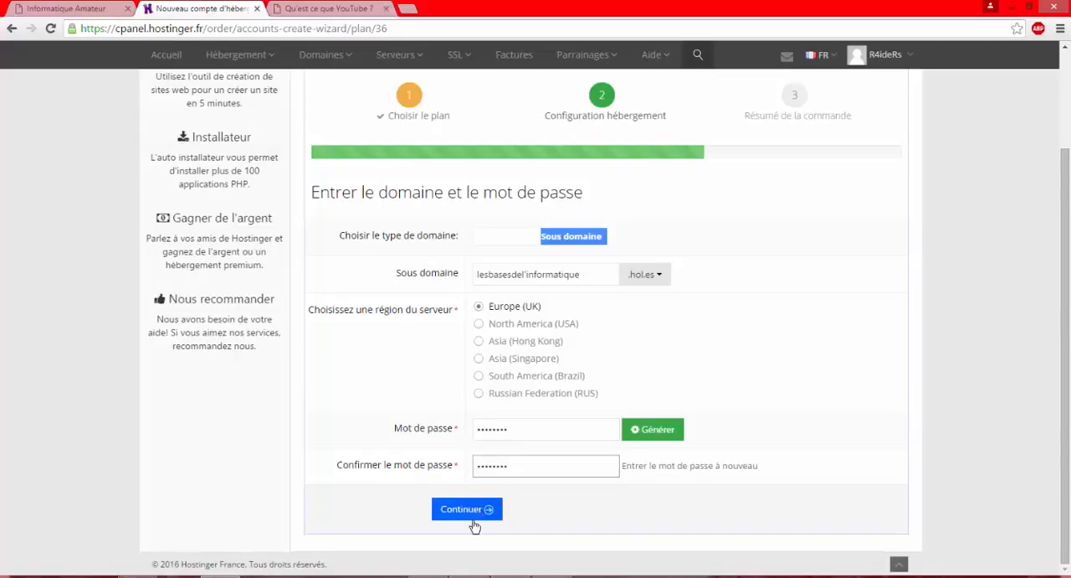
click(473, 521)
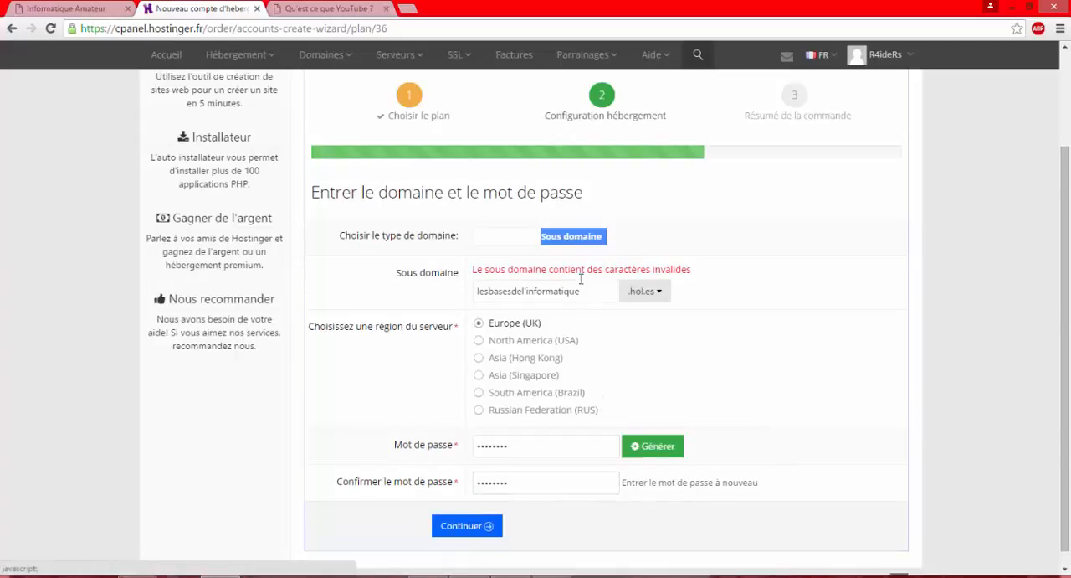
Remove the apostrophe so the subdomain reads "lesbasesdelinformatique" and continue to the order summary
click(526, 290)
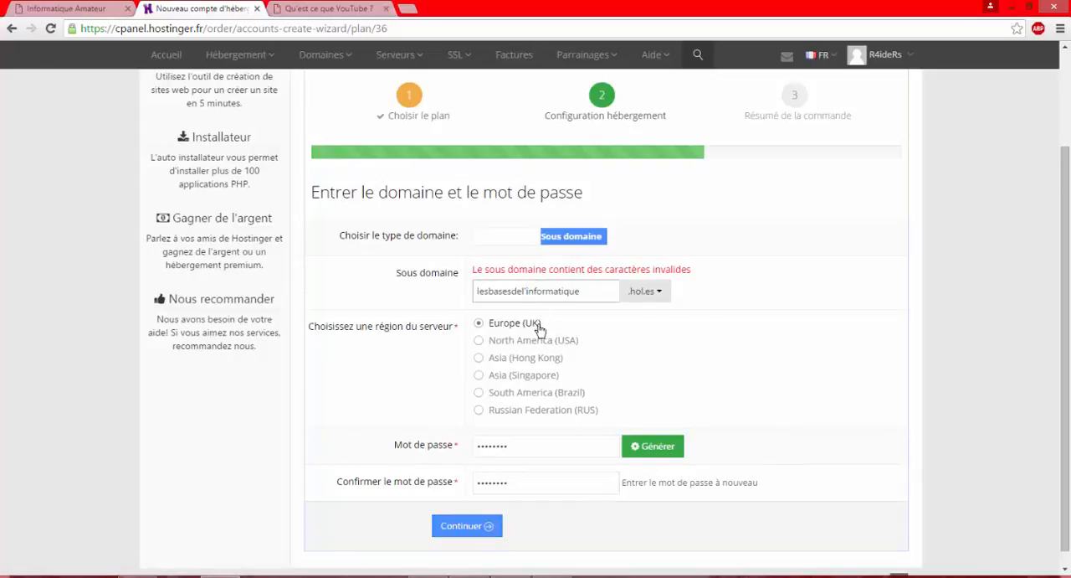
key(BackSpace)
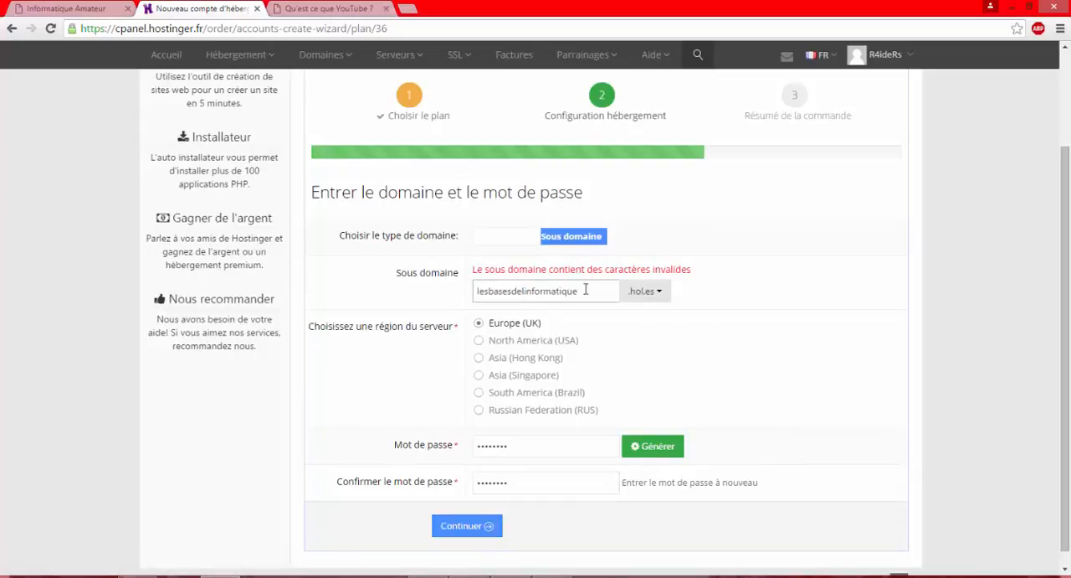
click(469, 530)
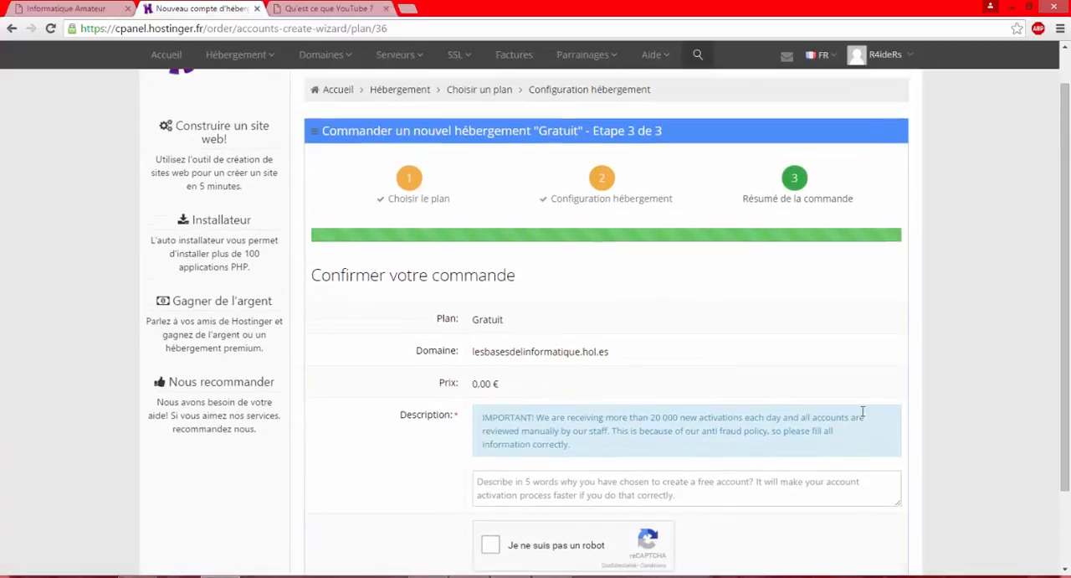
Complete the robot check and enter "Site internet pour apprendre les bases de l'informatique" as the order description
scroll(603, 377, down, 2)
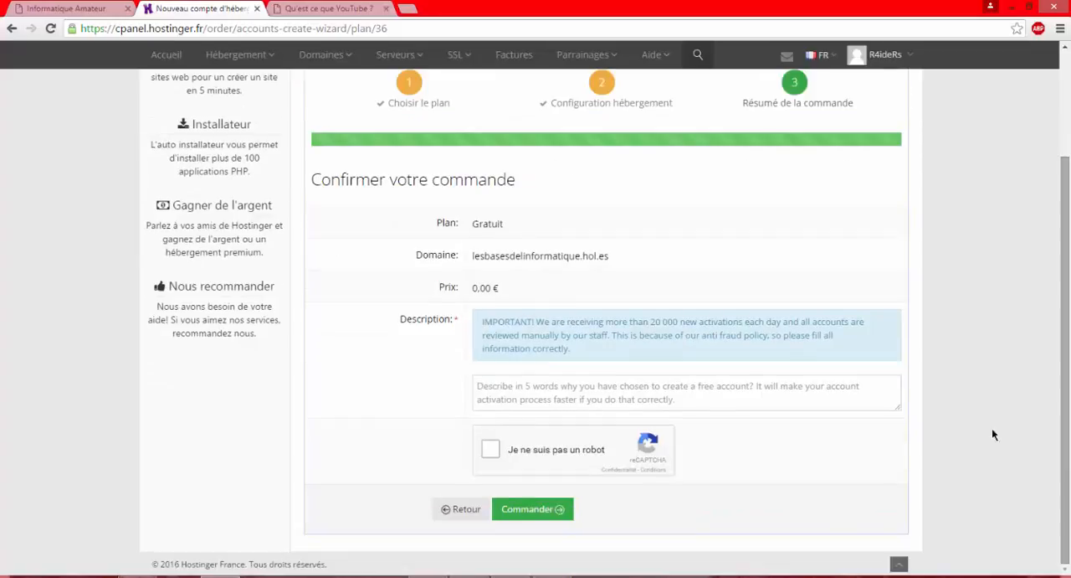
click(490, 452)
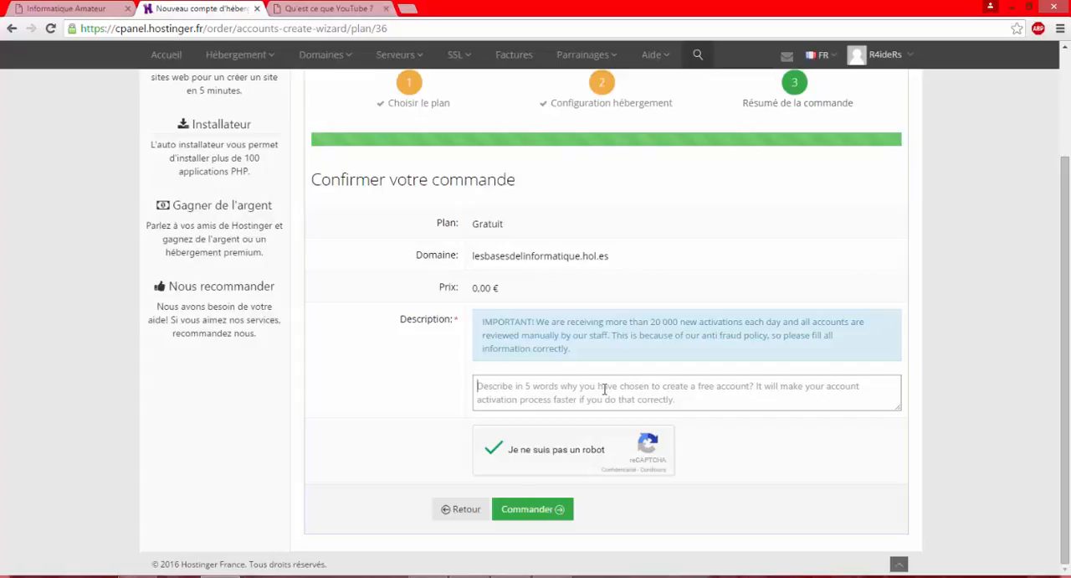
text(Site internet)
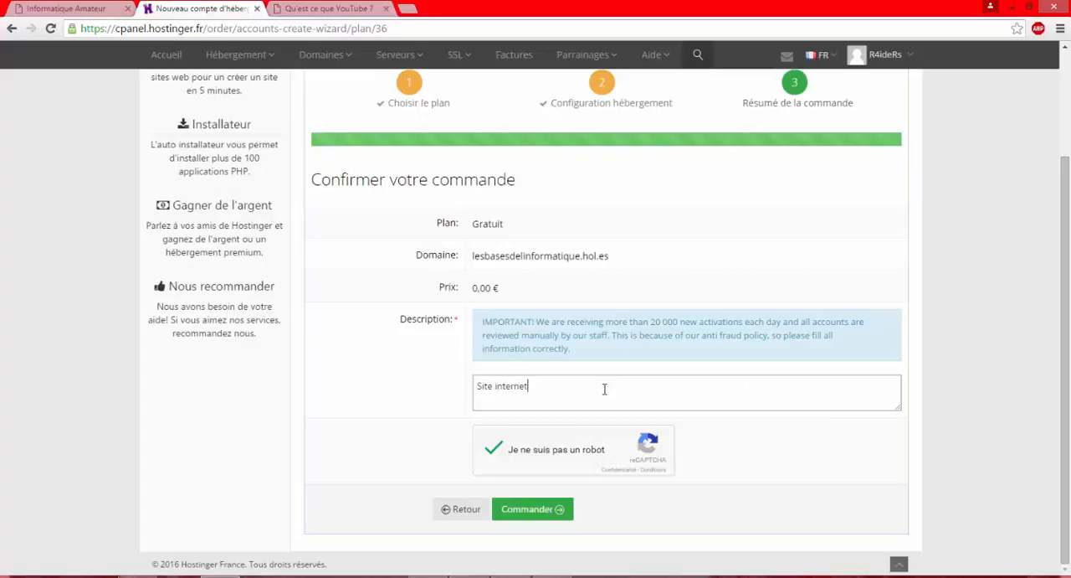
text( pour apprendre l'informma)
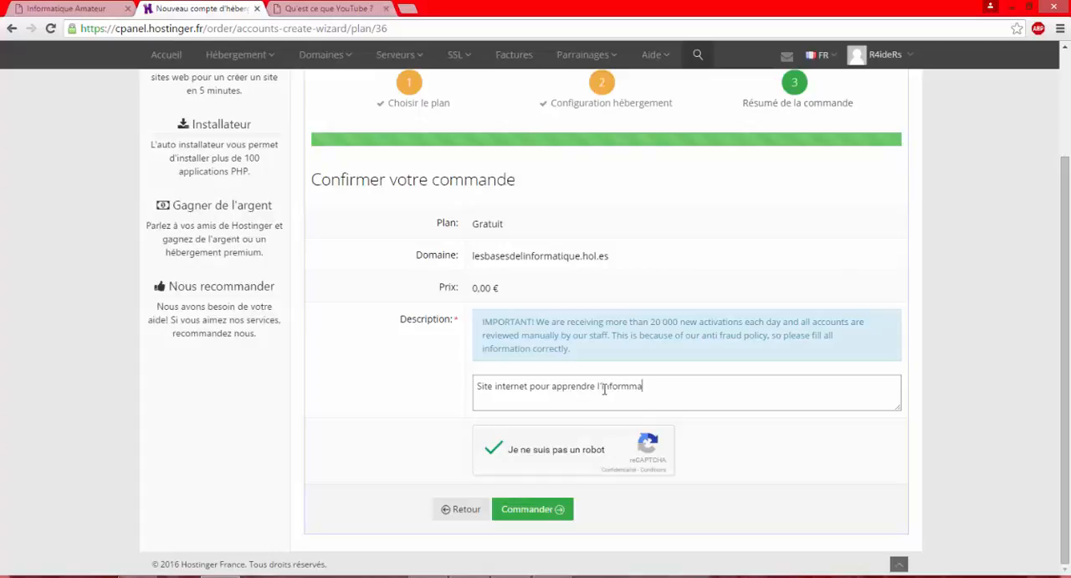
key(BackSpace)
key(BackSpace)
text(atique)
key(BackSpace)
key(BackSpace)
key(BackSpace)
key(BackSpace)
key(BackSpace)
key(BackSpace)
key(BackSpace)
key(BackSpace)
key(BackSpace)
key(BackSpace)
key(BackSpace)
key(BackSpace)
key(BackSpace)
text(es bases de l'informatique)
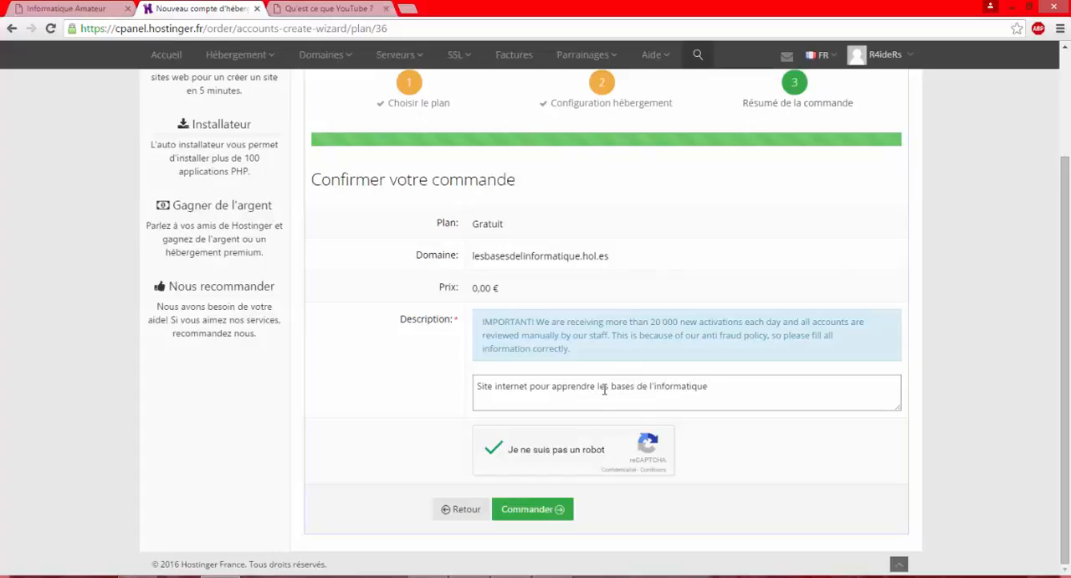
Place the free hosting order and decline saving the site's password in the browser
click(542, 510)
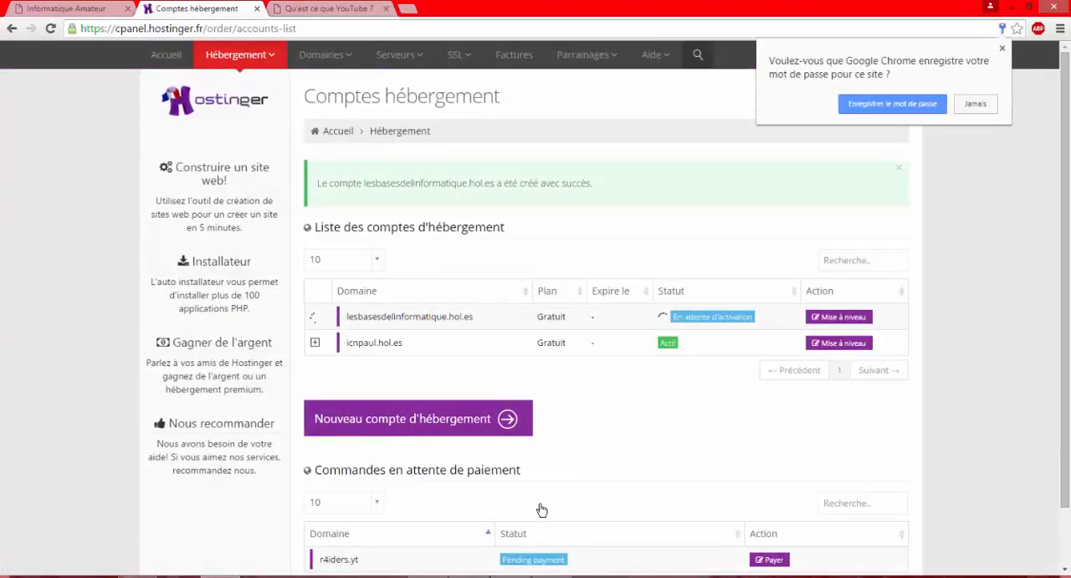
click(975, 104)
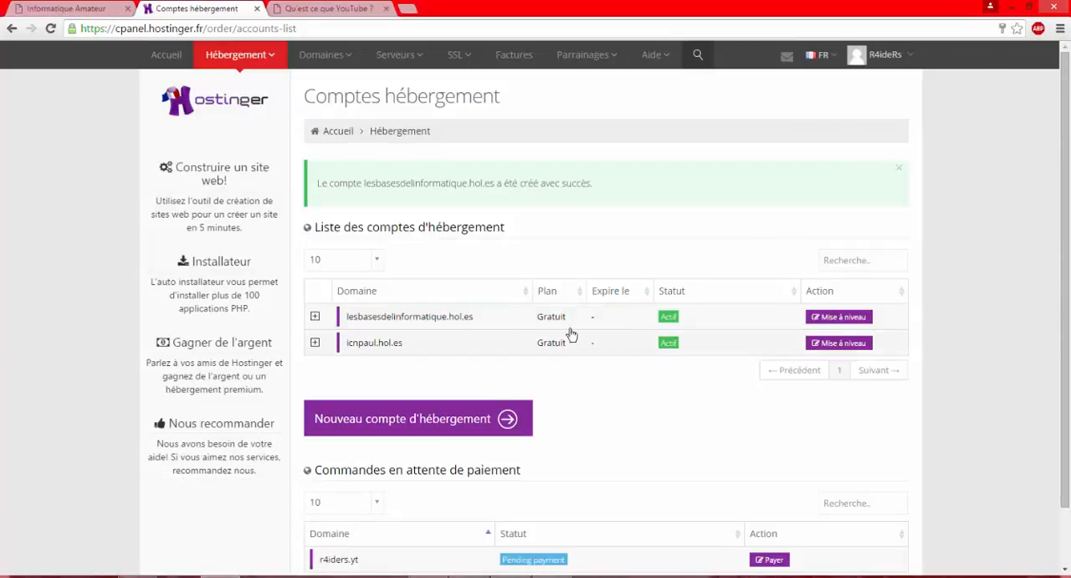
Open the management page of the lesbasesdelinformatique.hol.es hosting account and go to its file tools
click(444, 326)
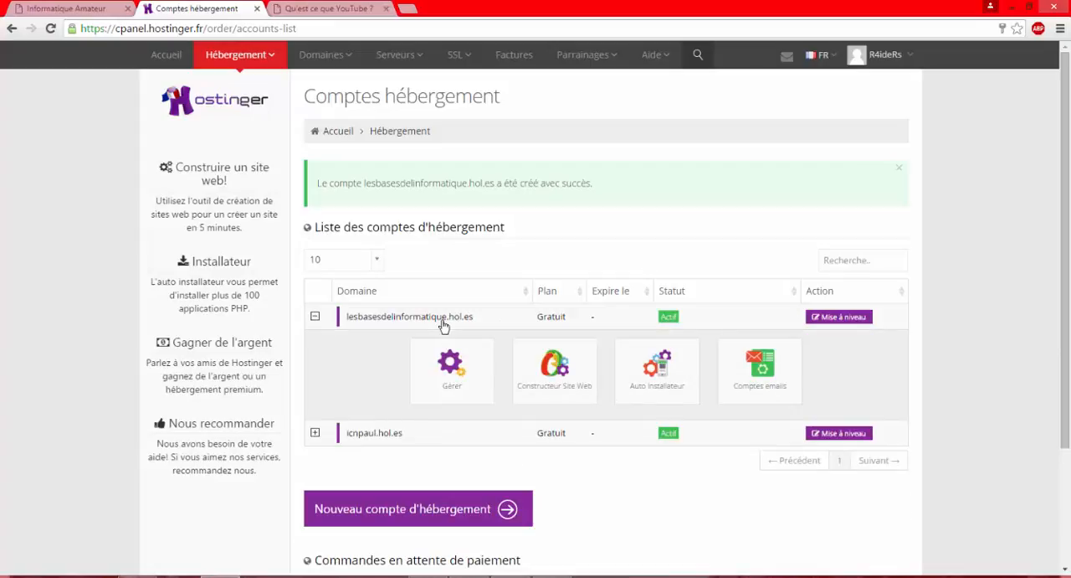
click(447, 374)
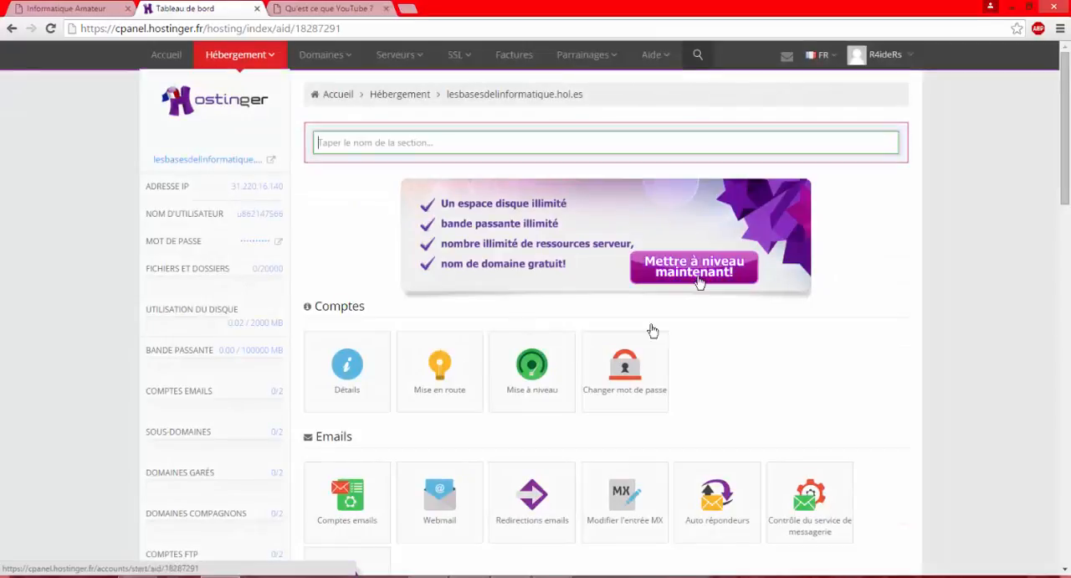
drag(1065, 143, 1049, 404)
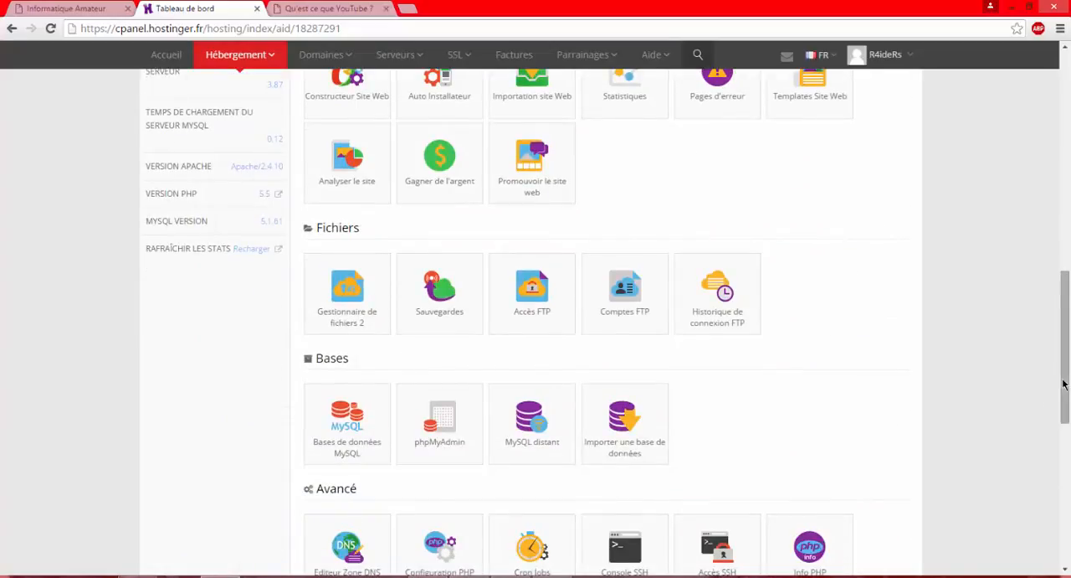
Open the hosting account's Gestionnaire de fichiers 2 and delete the DO_NOT_UPLOAD_HERE file from the root directory
drag(1064, 383, 1068, 364)
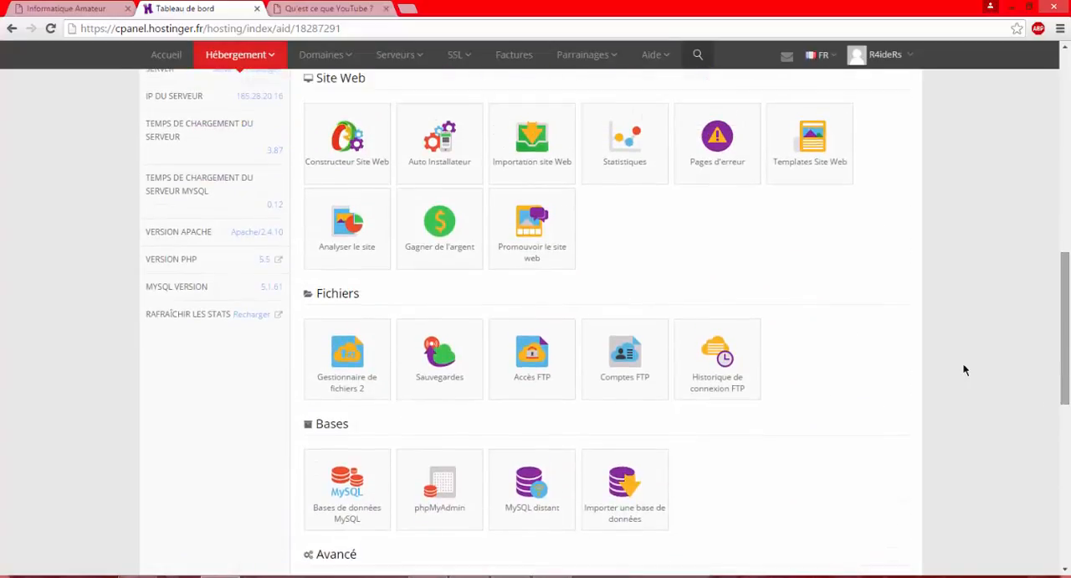
click(345, 379)
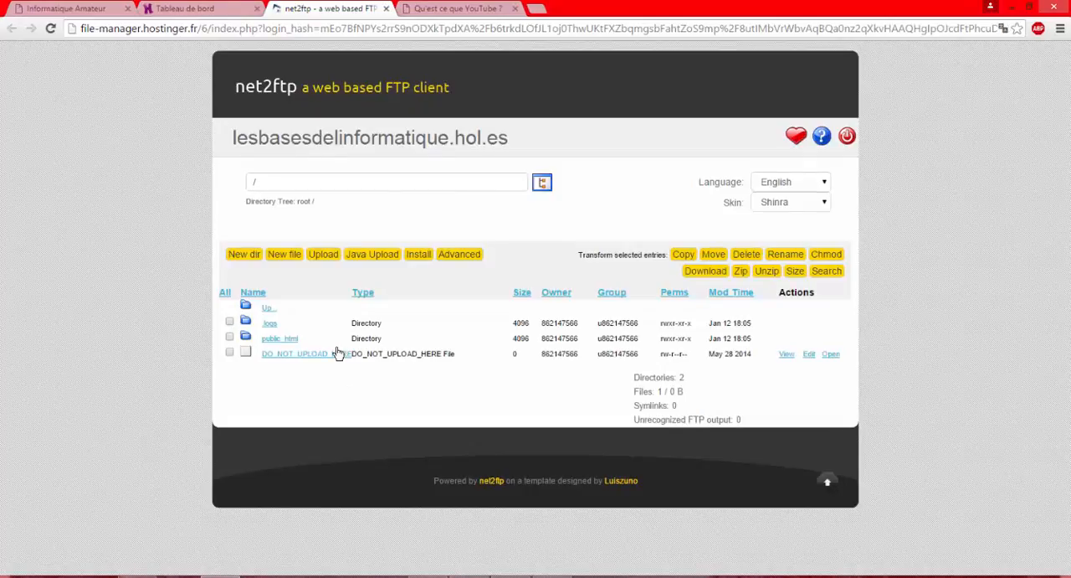
click(229, 354)
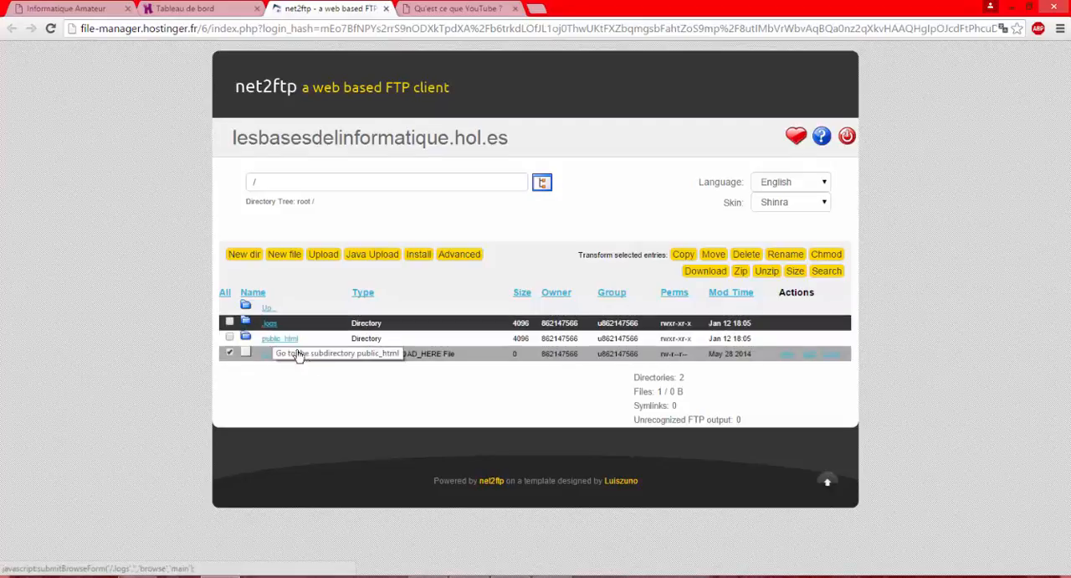
click(745, 255)
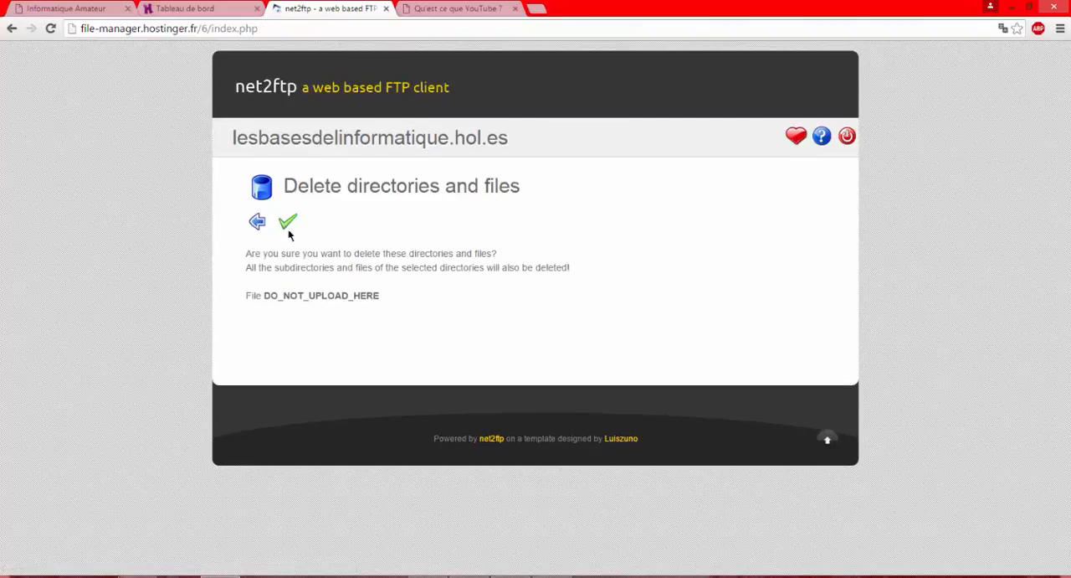
click(287, 225)
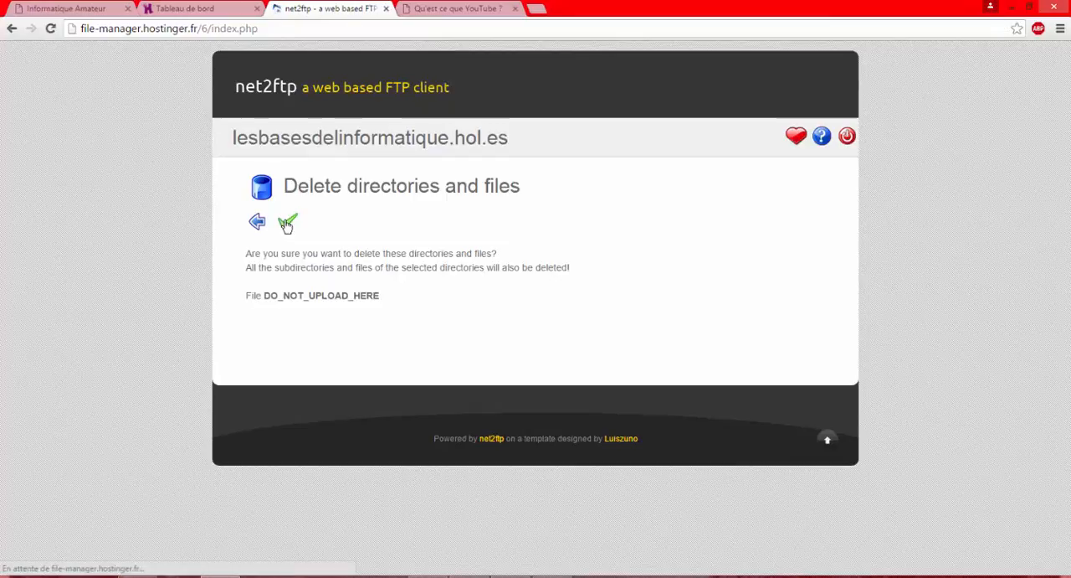
click(256, 224)
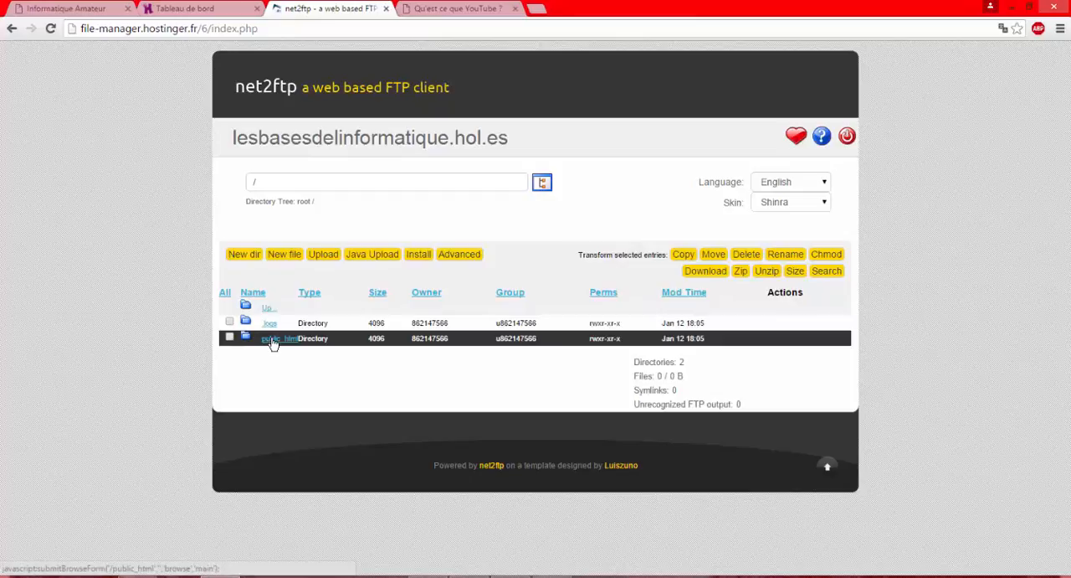
Delete the .htaccess and default.php files from the public_html folder and return to its listing
click(272, 339)
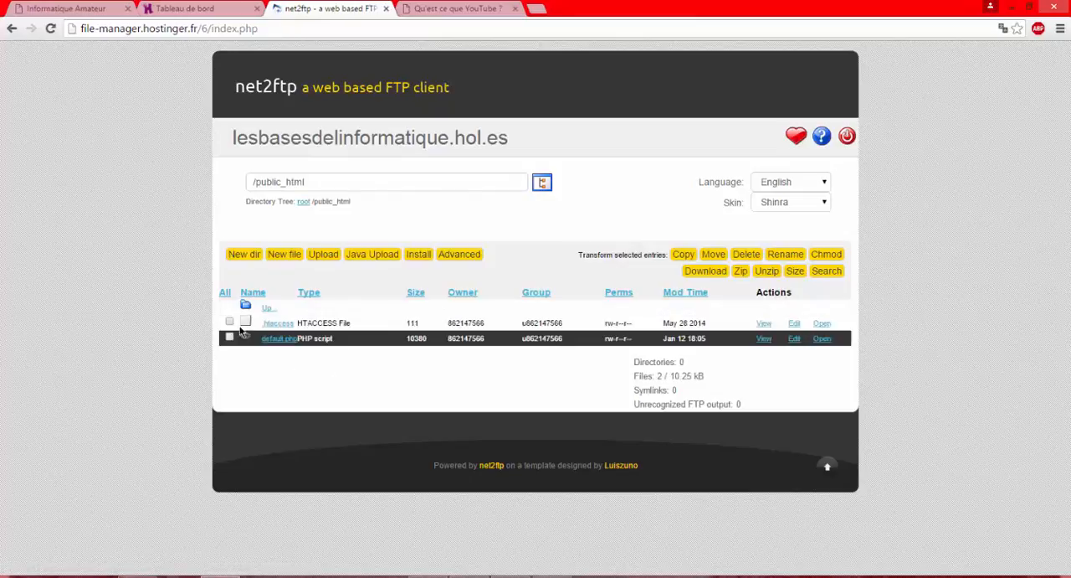
click(230, 322)
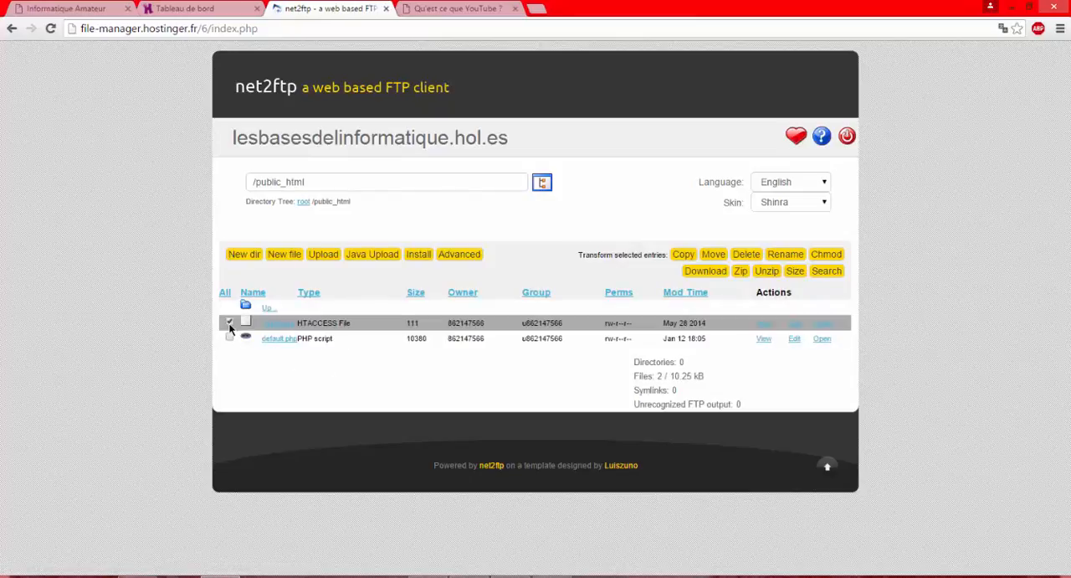
click(230, 338)
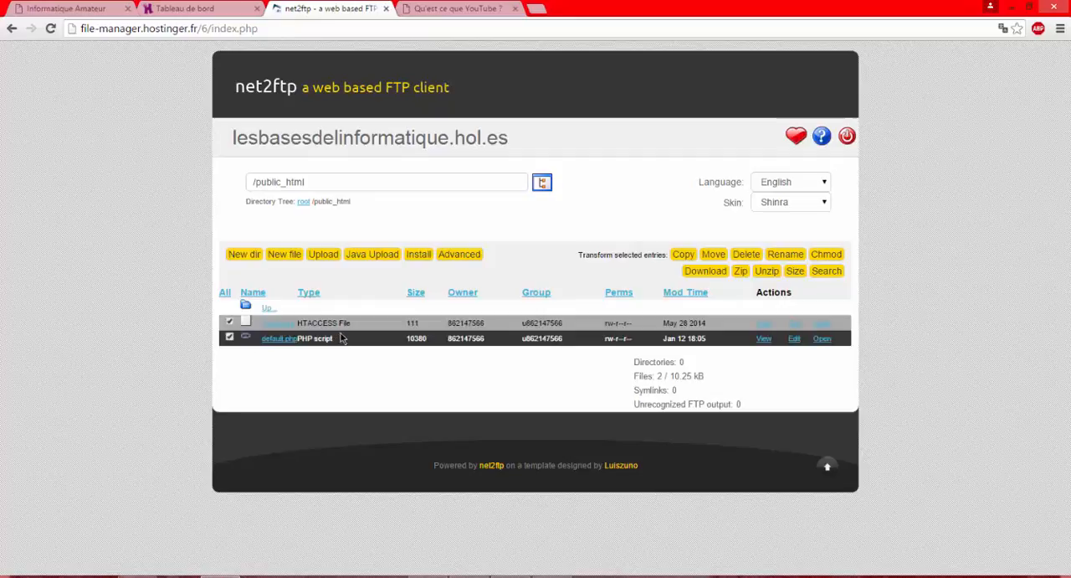
click(745, 254)
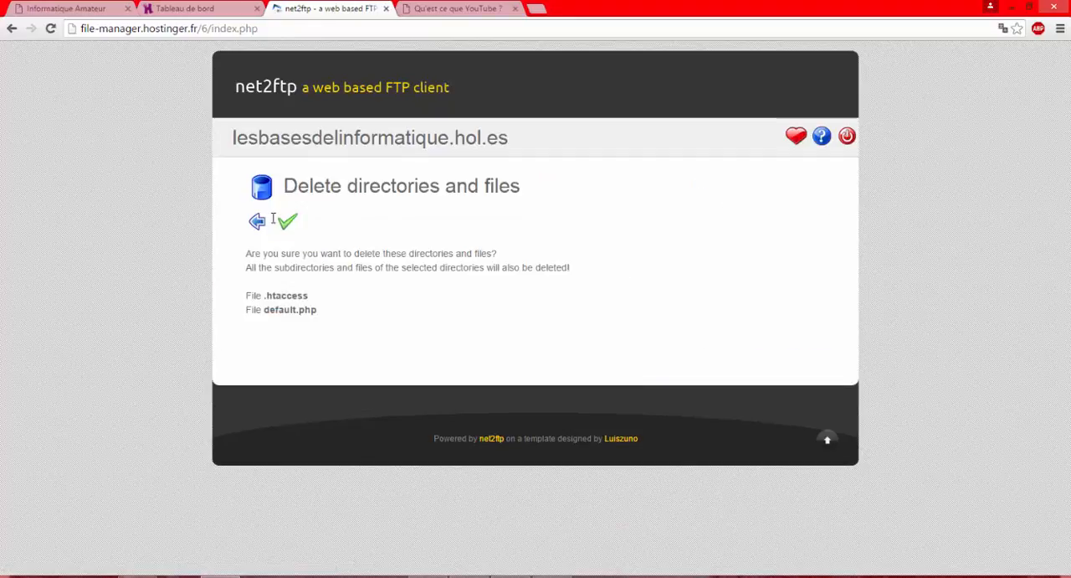
click(283, 231)
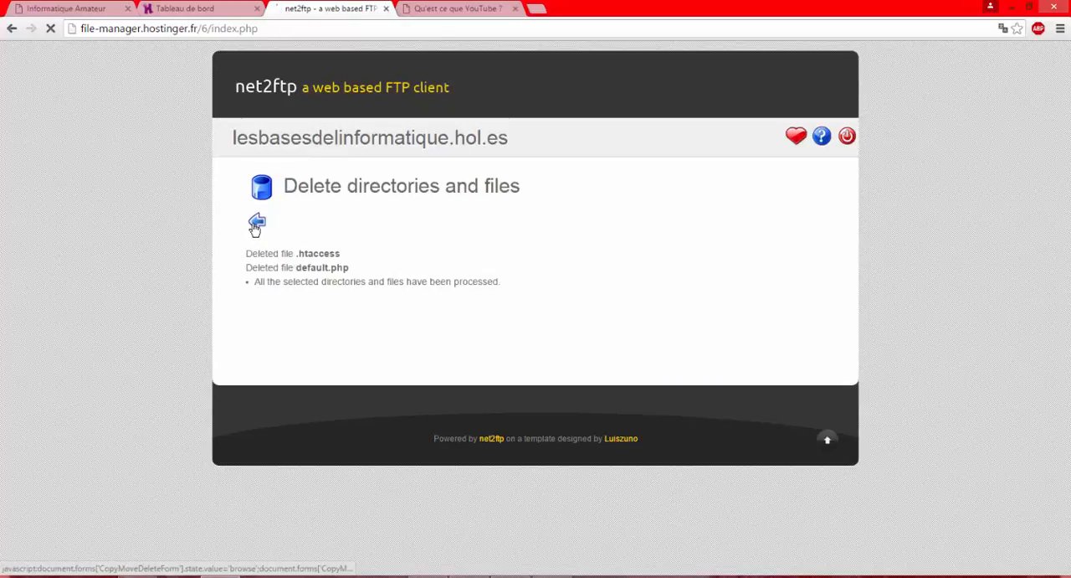
click(256, 224)
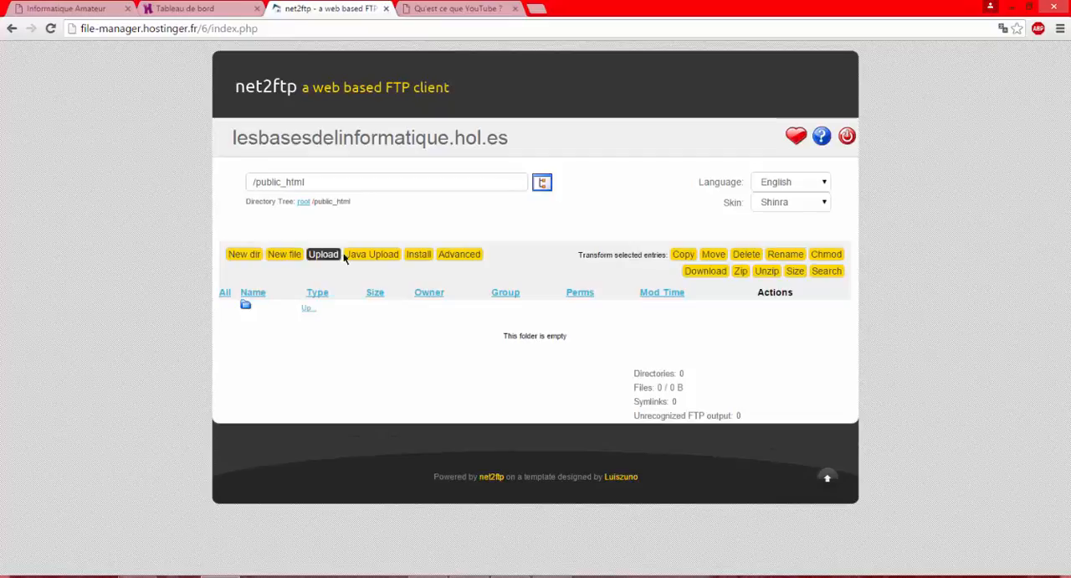
Start a file upload to /public_html and browse to the removable disk (G:) for the first file
click(316, 259)
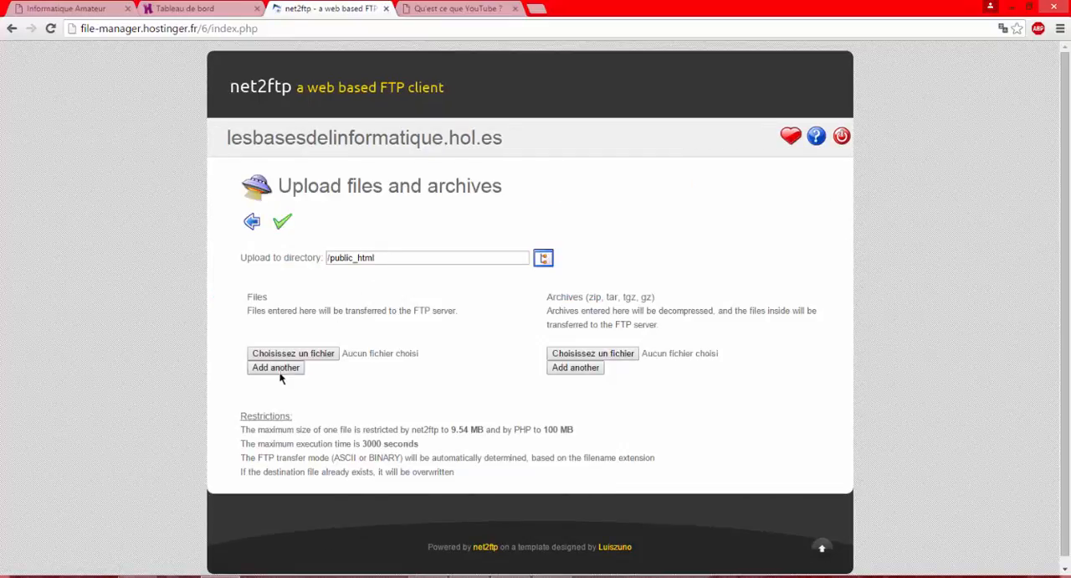
click(294, 358)
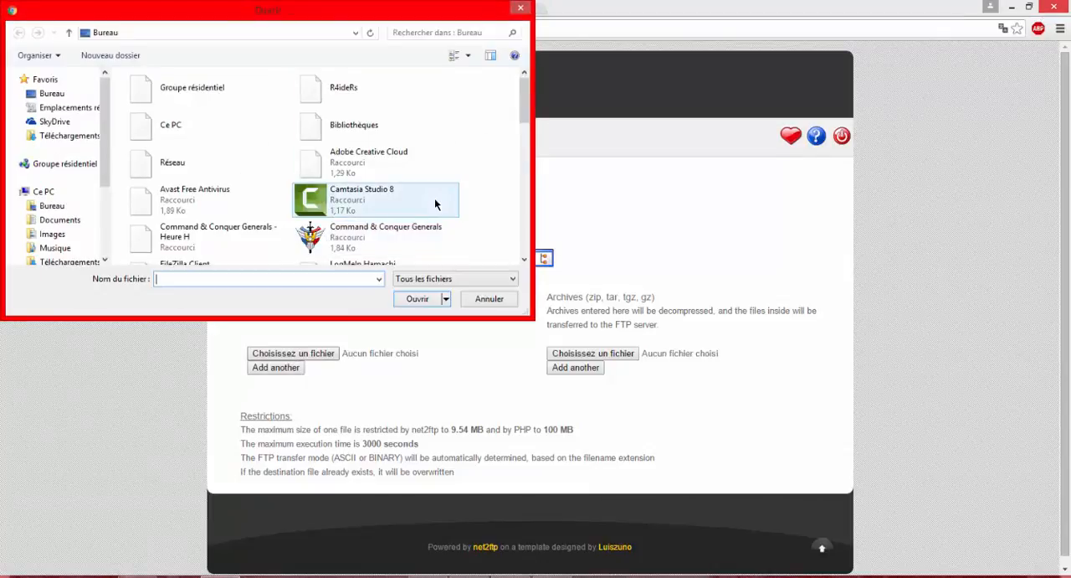
click(521, 10)
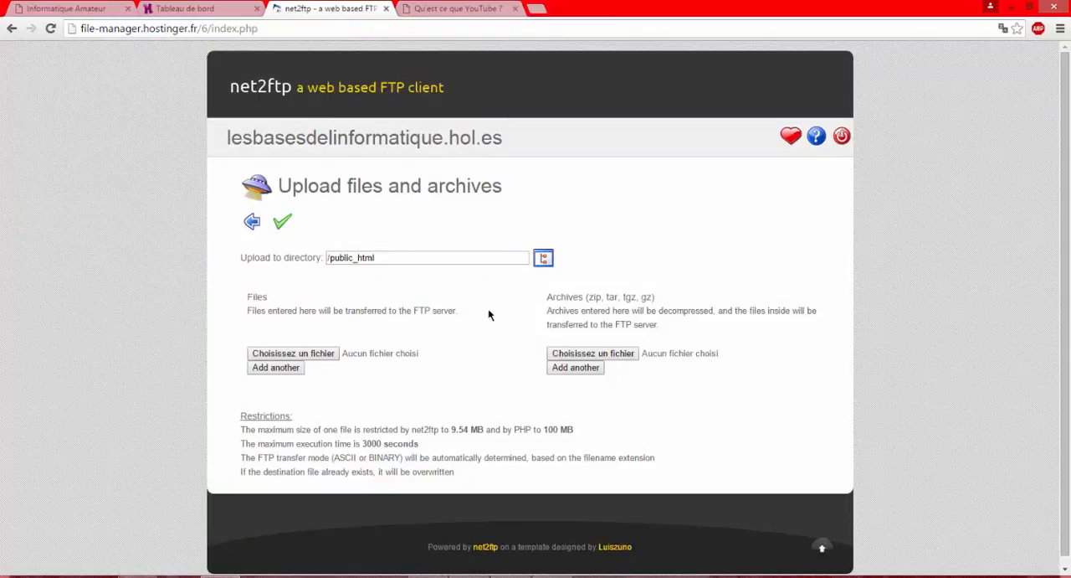
click(301, 354)
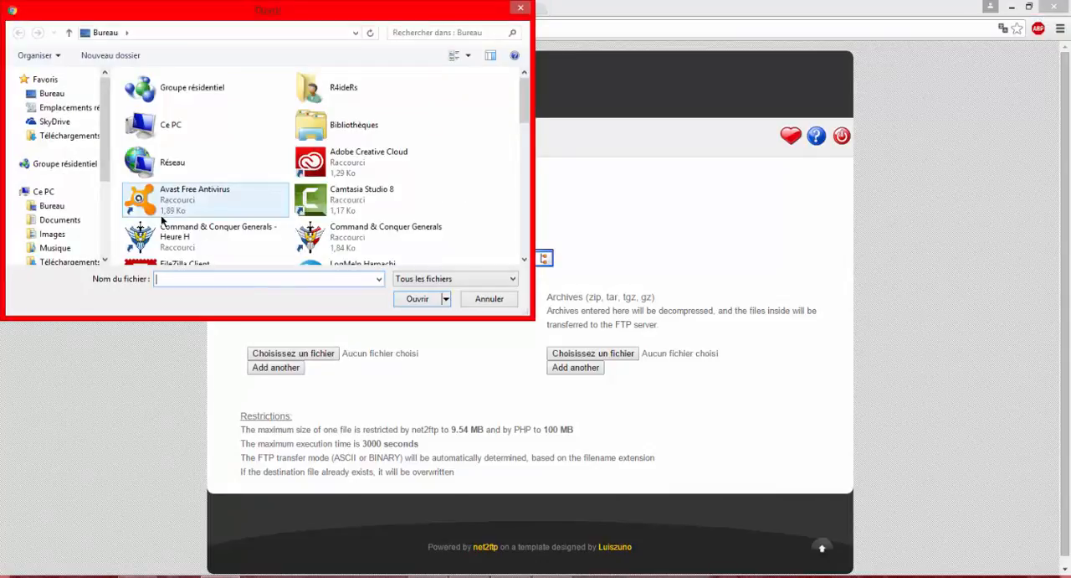
drag(526, 114, 520, 171)
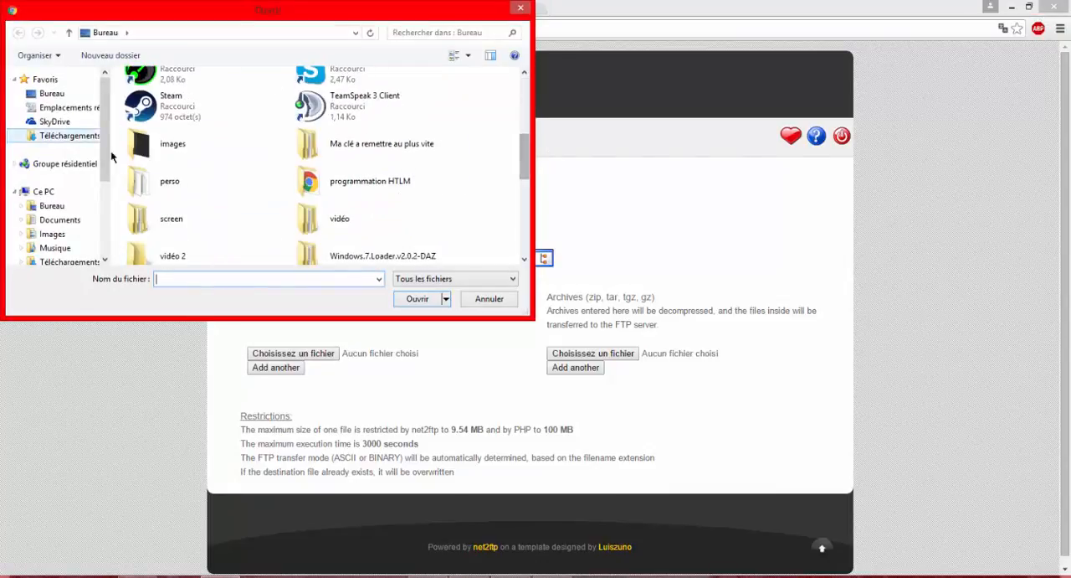
scroll(107, 162, down, 2)
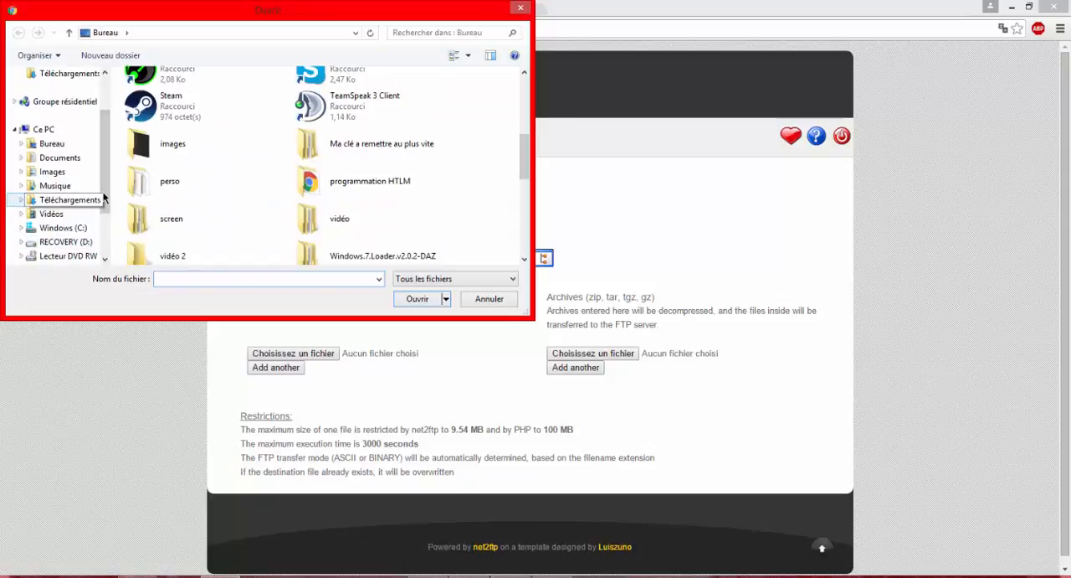
scroll(67, 197, down, 2)
click(74, 228)
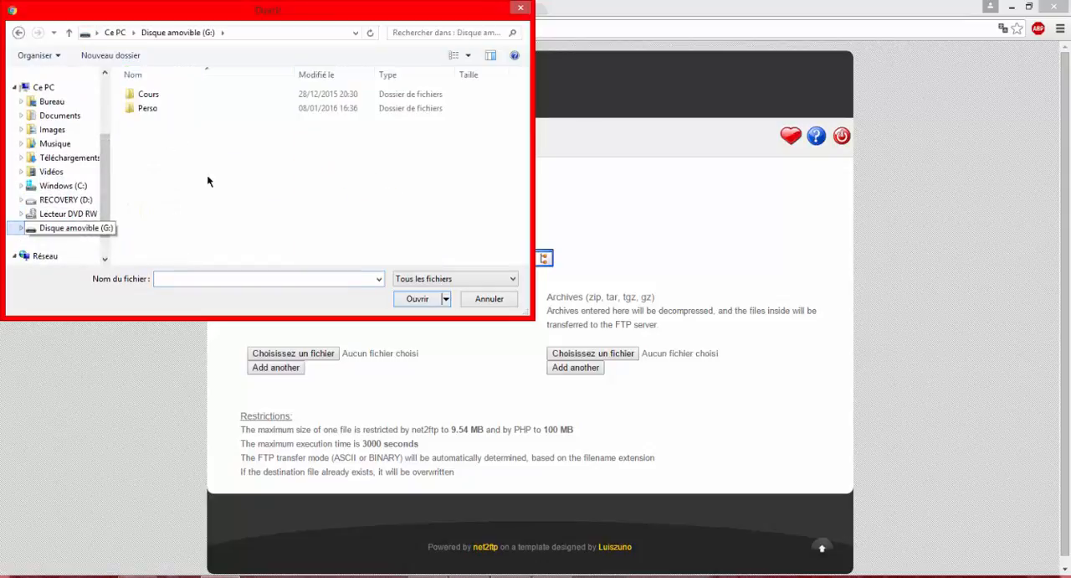
Choose the Index HTML file from the Cours > Site ICN > site complet folder as the first upload file
double_click(186, 98)
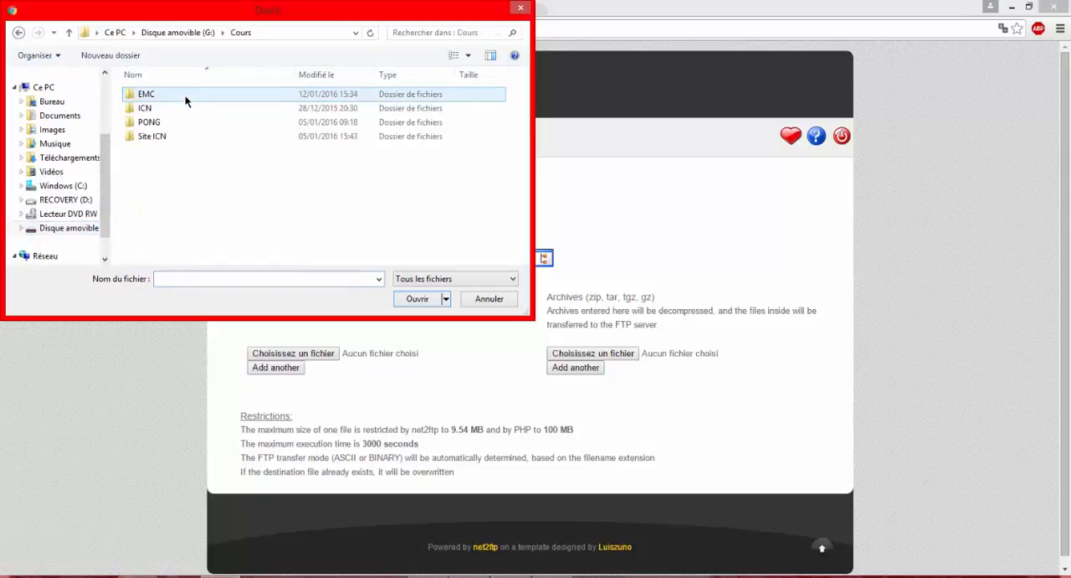
double_click(167, 138)
double_click(170, 136)
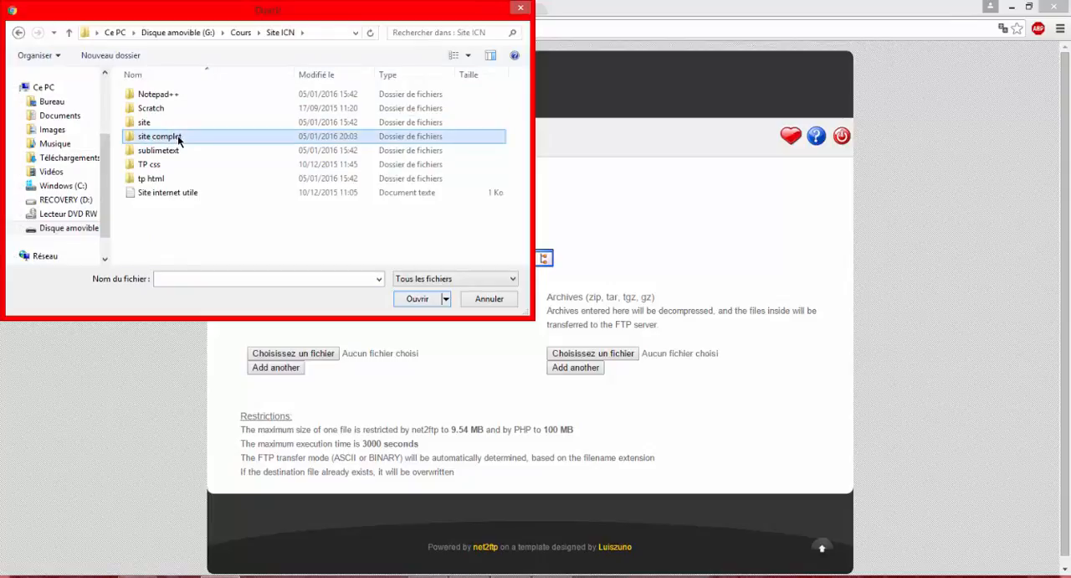
click(181, 114)
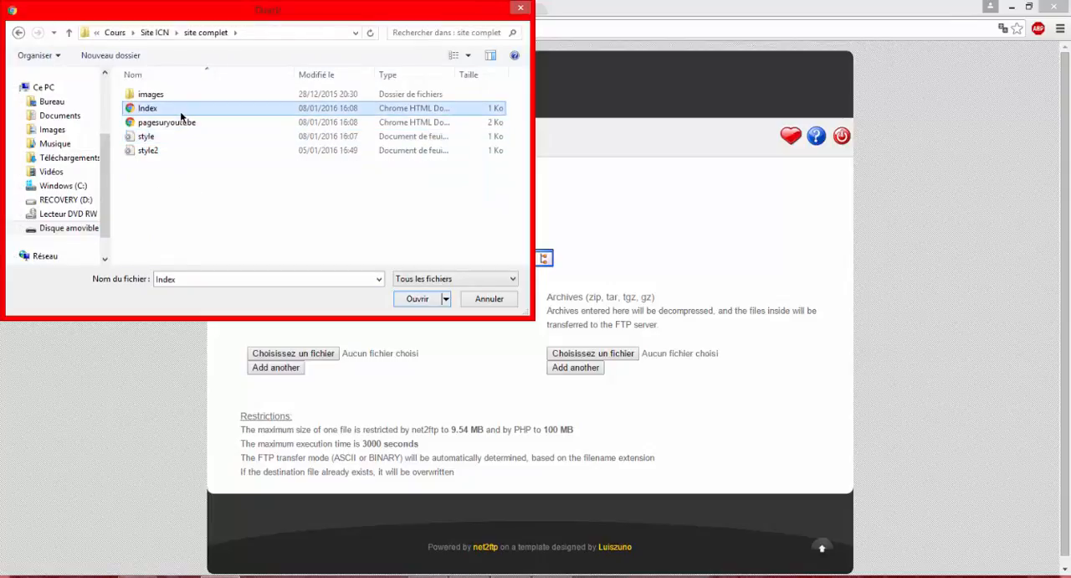
click(421, 303)
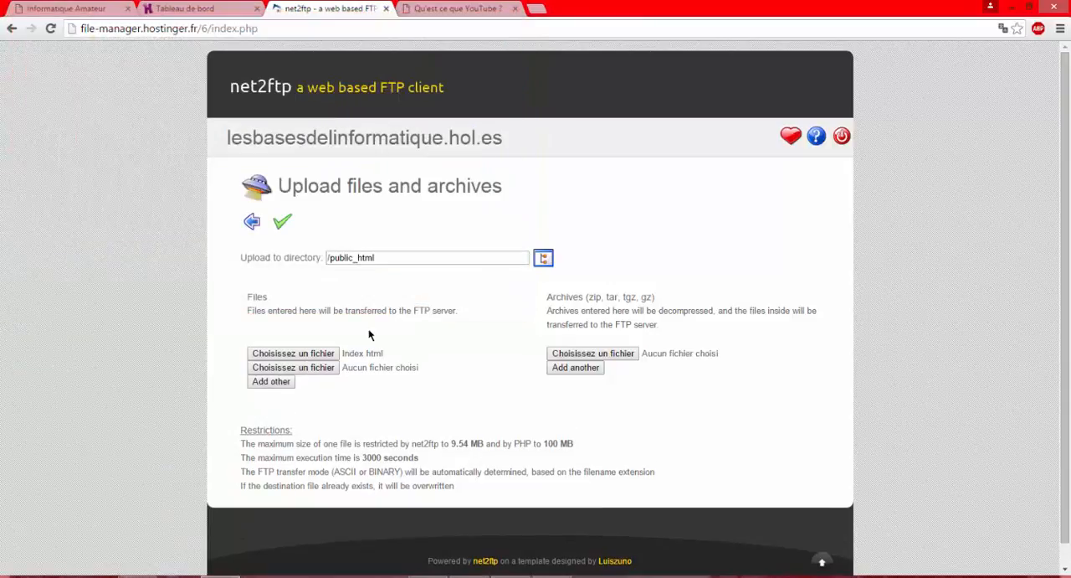
Add the pagesuryoutube HTML page from the site complet folder as the second upload file
click(329, 371)
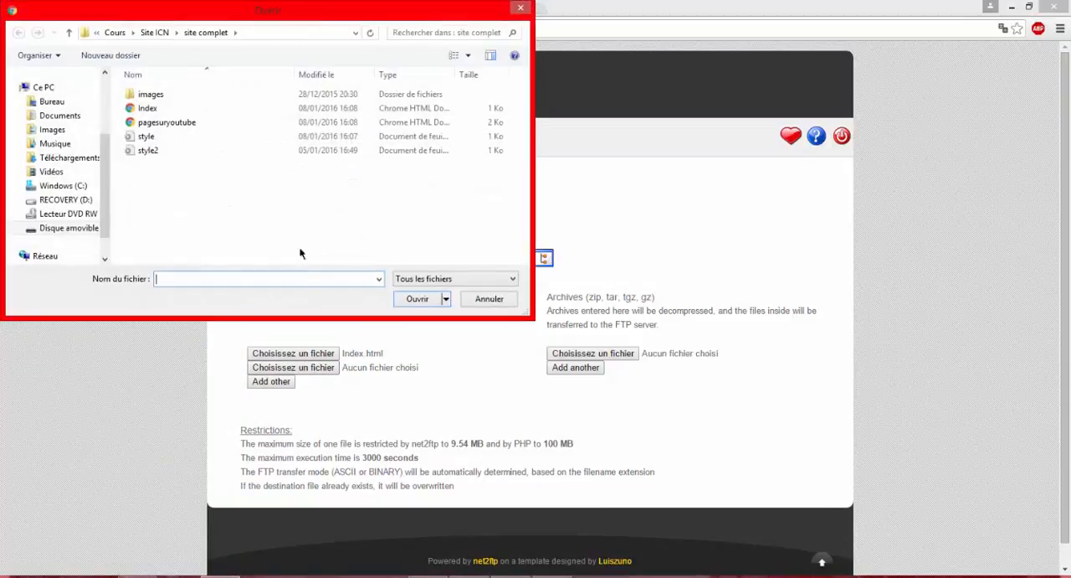
click(191, 123)
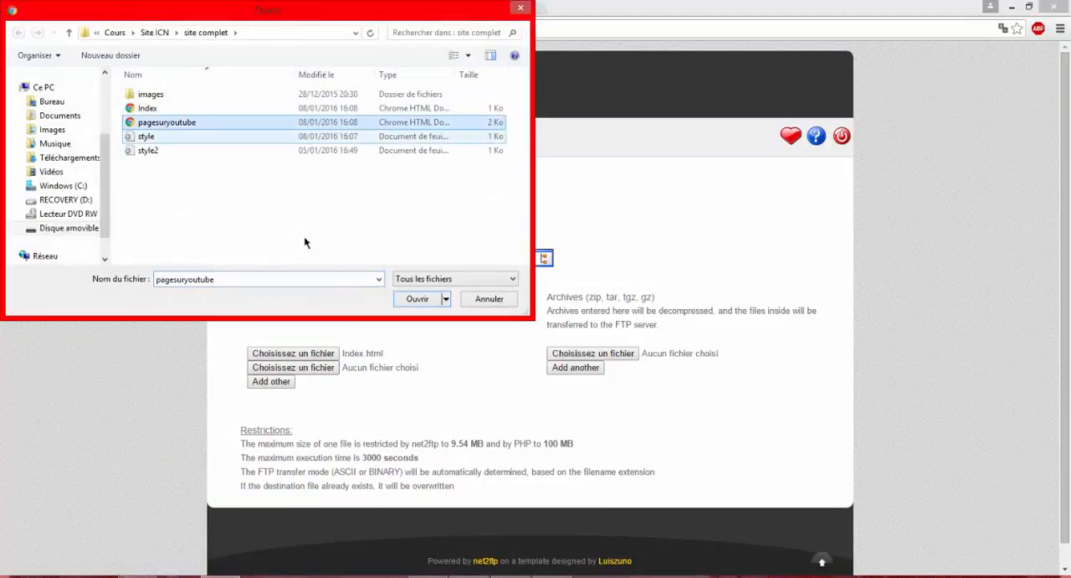
click(417, 300)
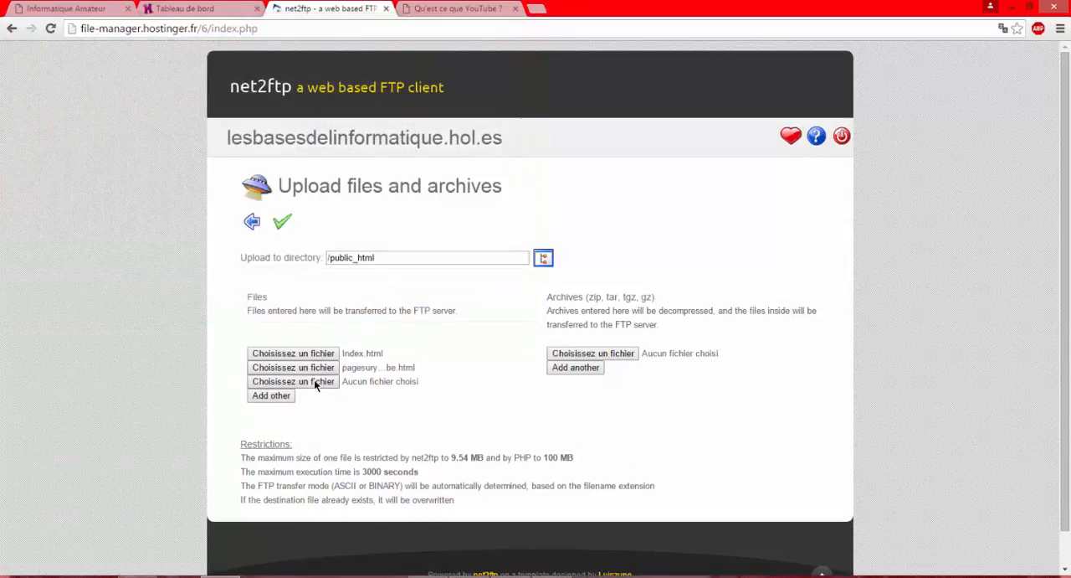
Add the style and style2 style sheets, upload all chosen files to /public_html and return to the folder listing
click(313, 379)
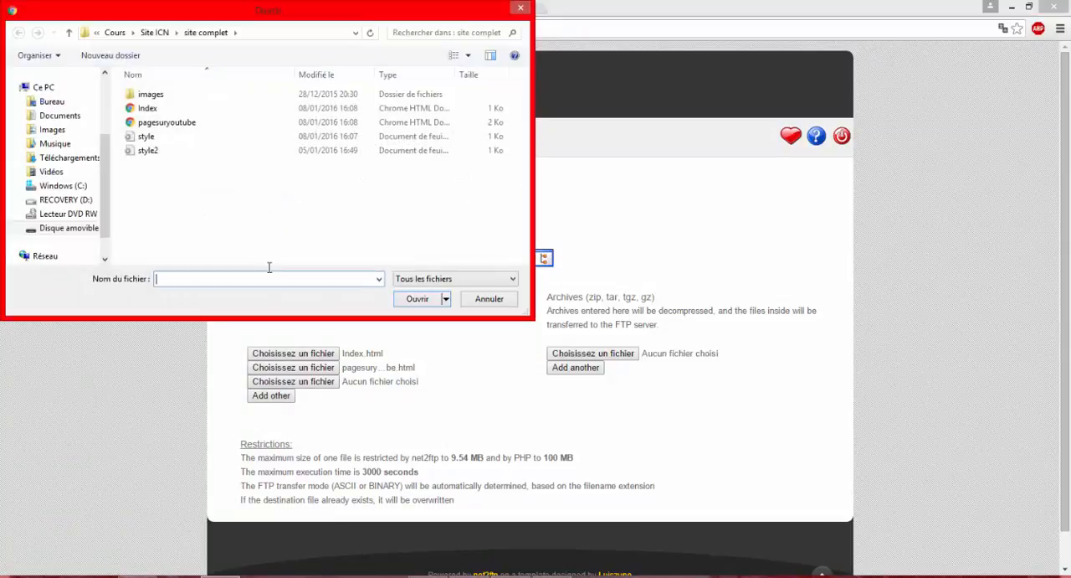
click(199, 140)
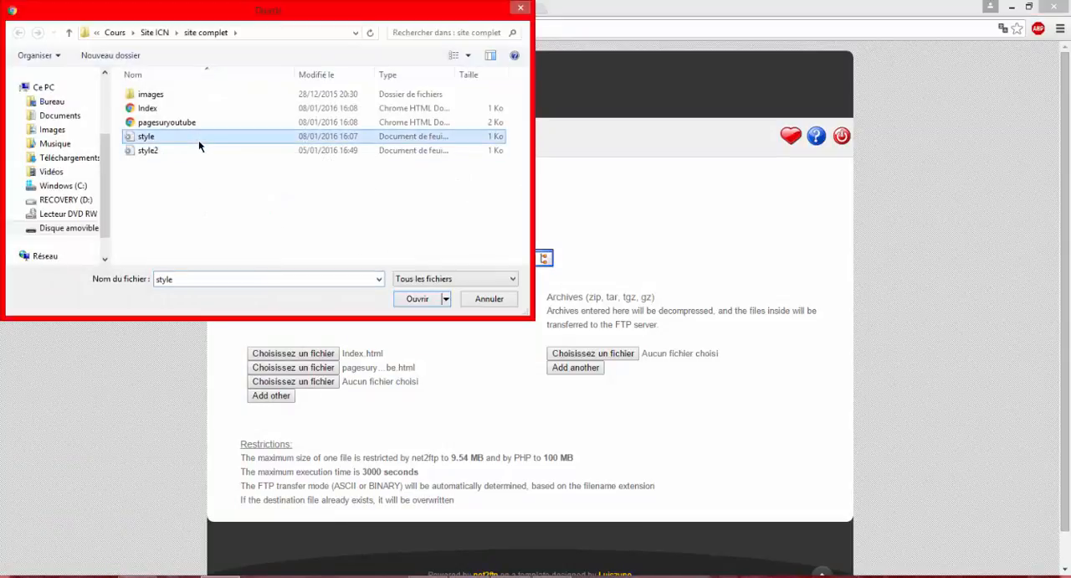
click(417, 299)
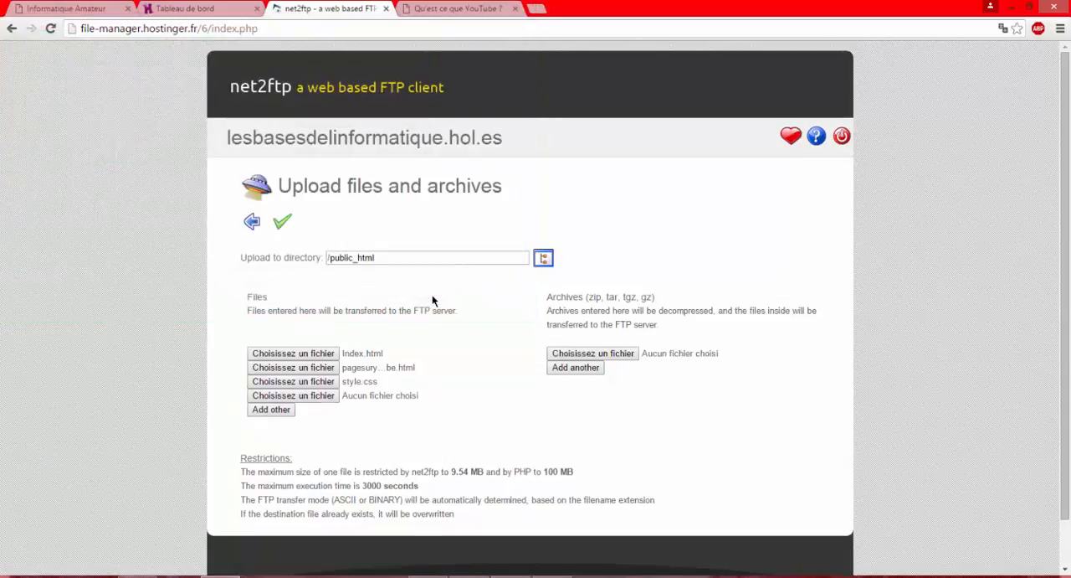
click(297, 395)
click(196, 149)
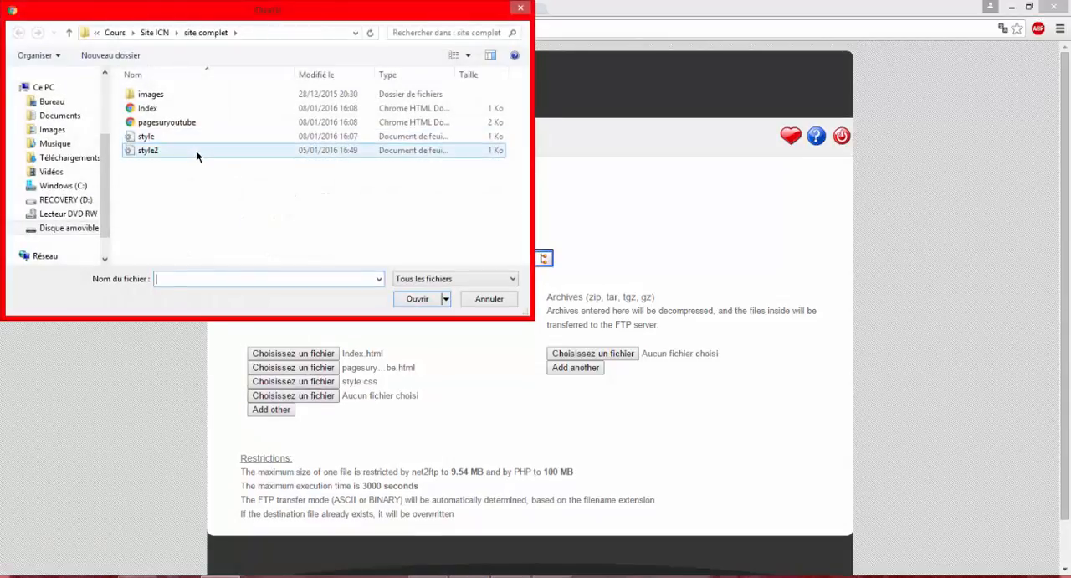
click(423, 298)
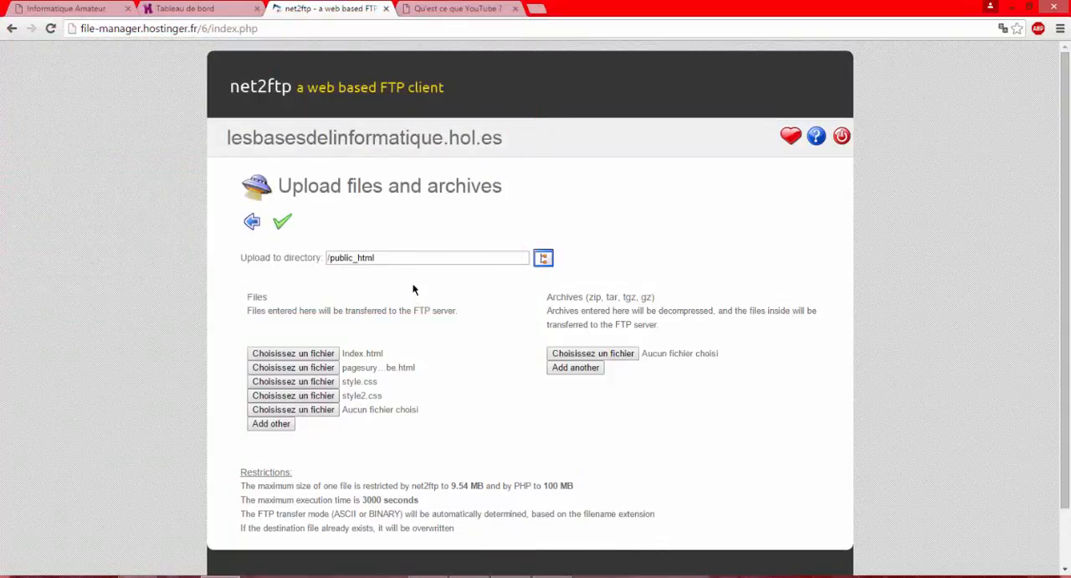
click(279, 226)
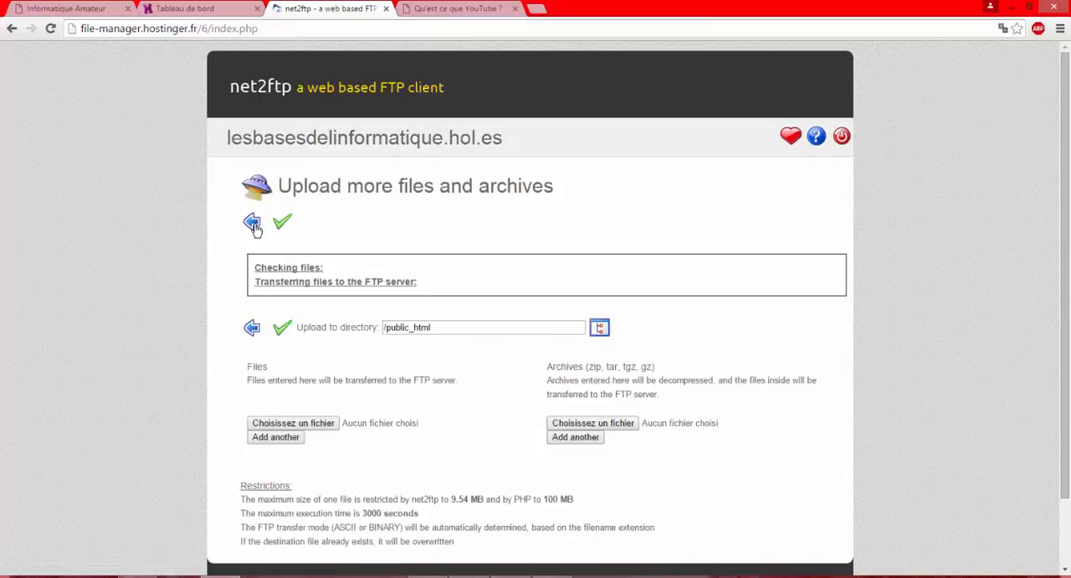
click(252, 224)
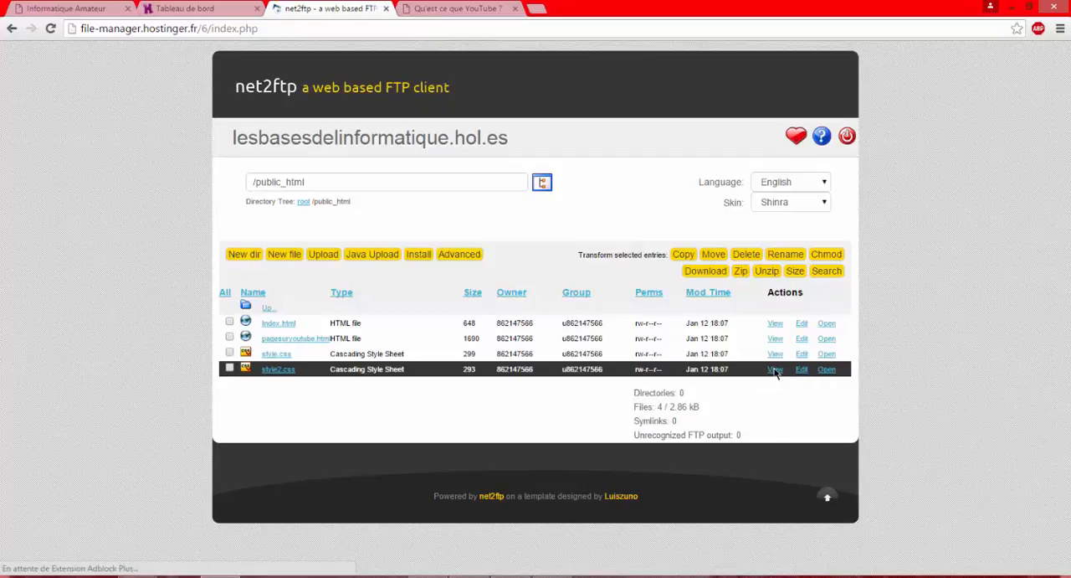
View the source code of the uploaded pagesuryoutube.html file
scroll(774, 373, down, 2)
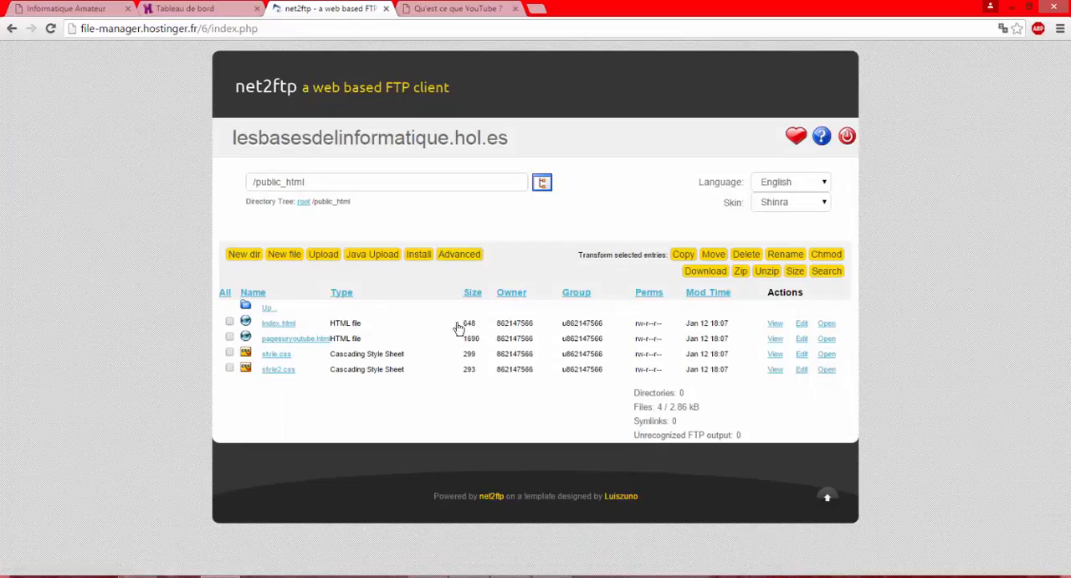
click(776, 339)
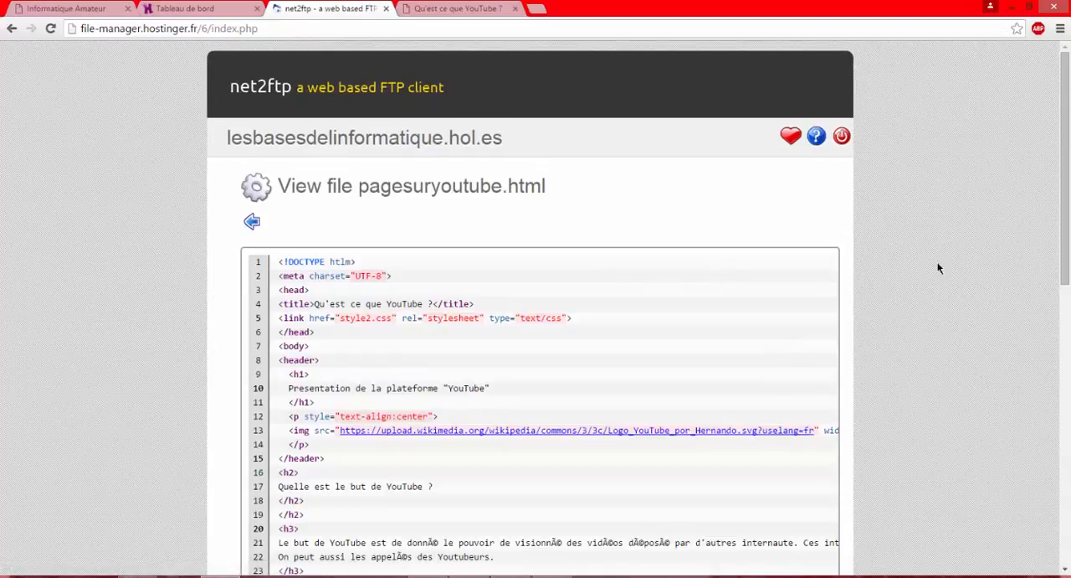
Look through the source code of pagesuryoutube.html and return to the /public_html folder listing
scroll(873, 266, down, 6)
scroll(1067, 397, up, 3)
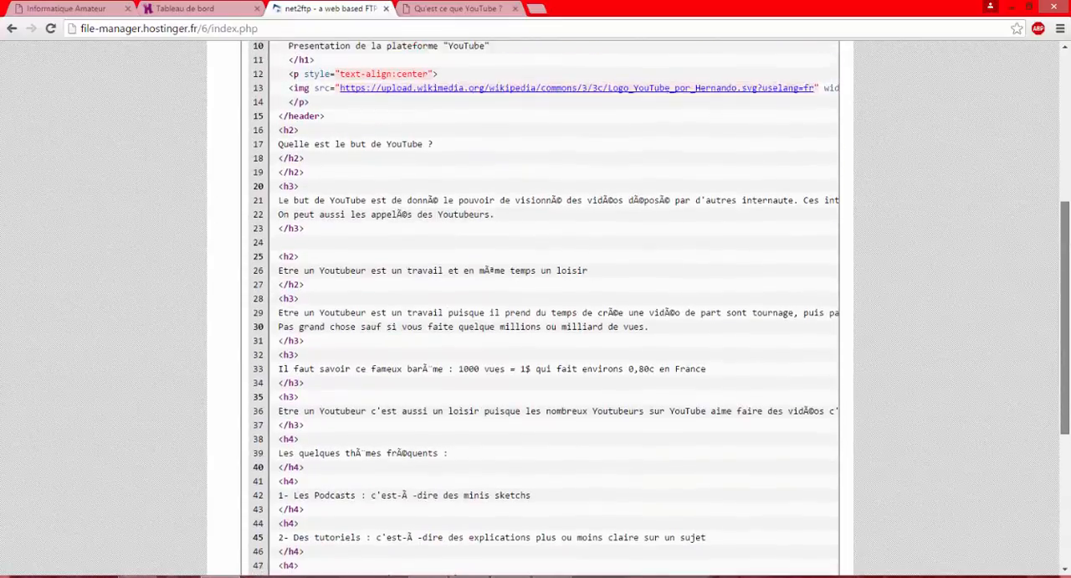
drag(1064, 237, 1066, 97)
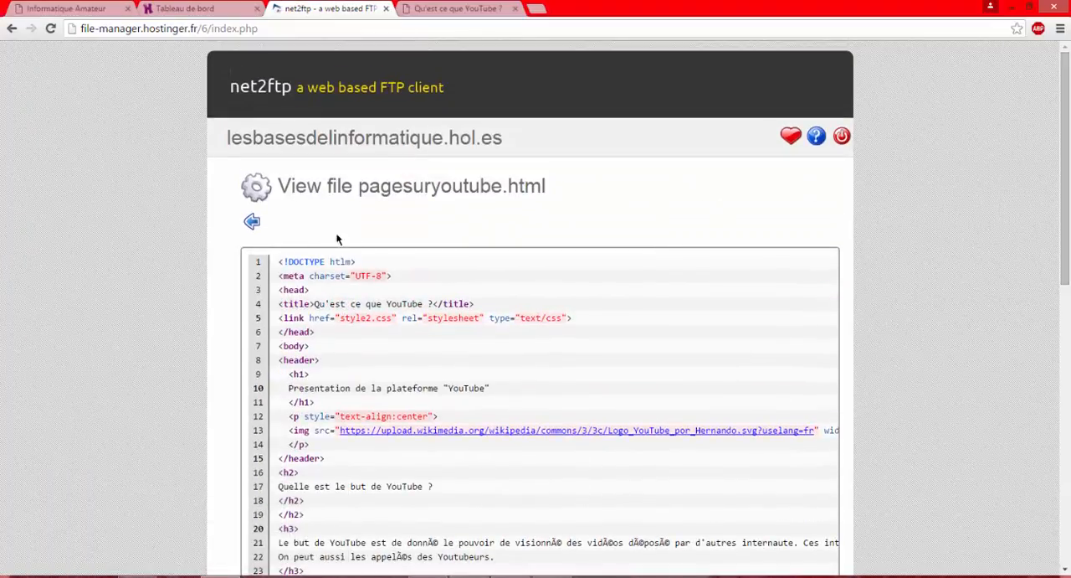
click(251, 222)
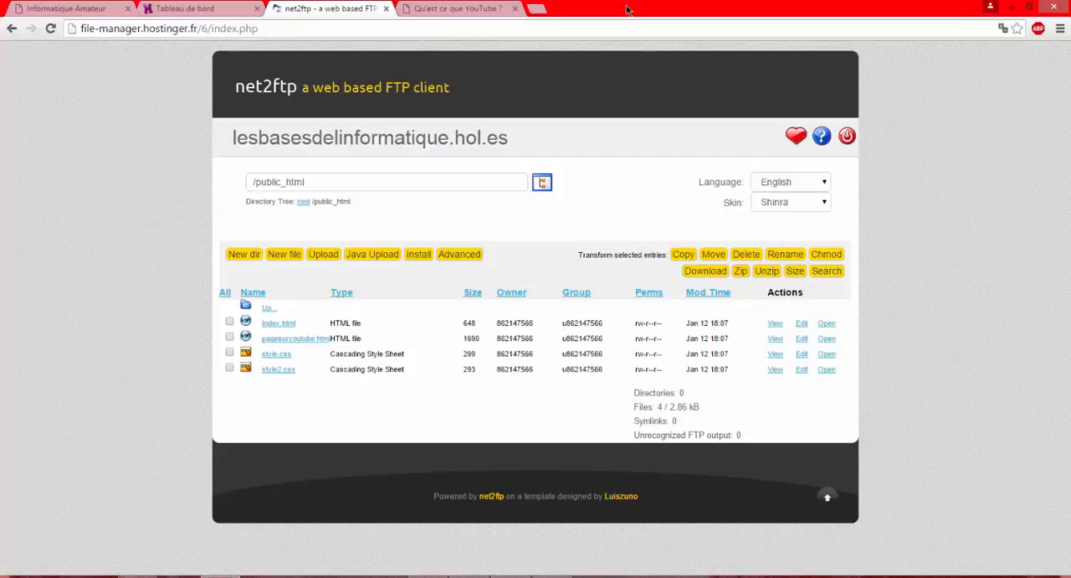
Load the published site lesbasesdelinformatique.hol.es in a new browser tab
click(539, 9)
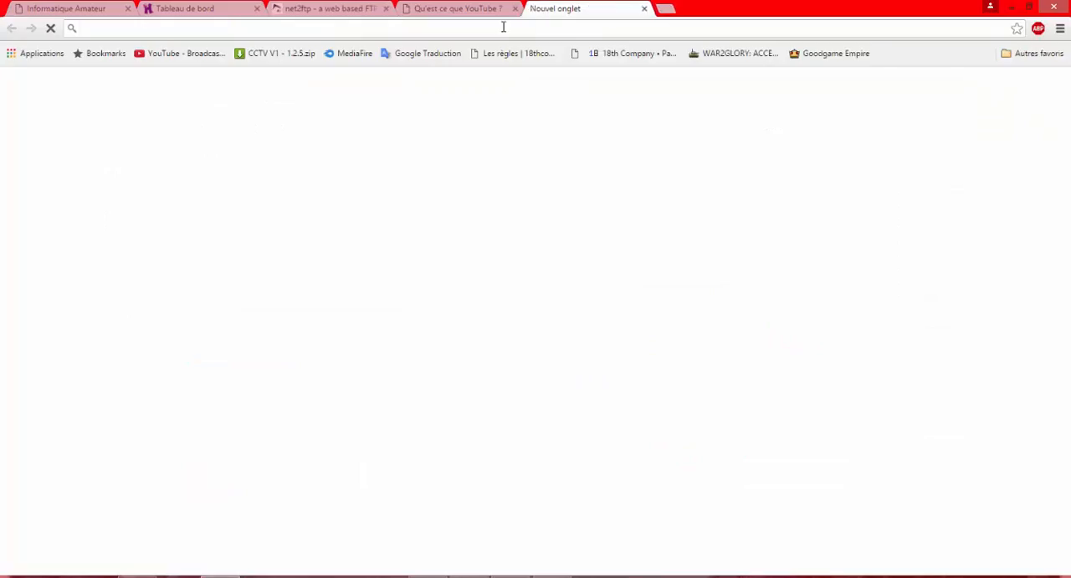
text(lesb)
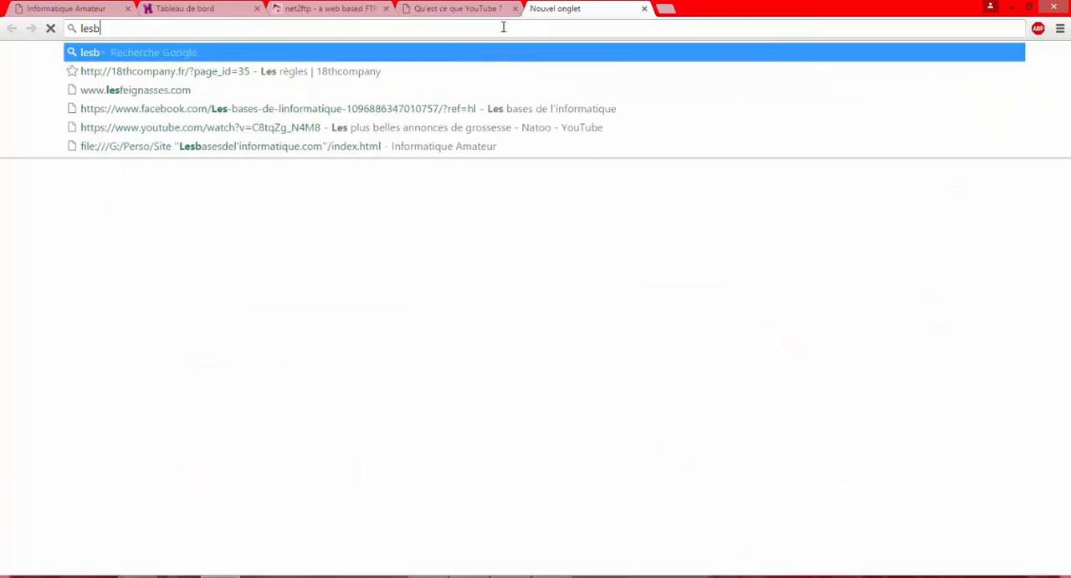
text(asesde)
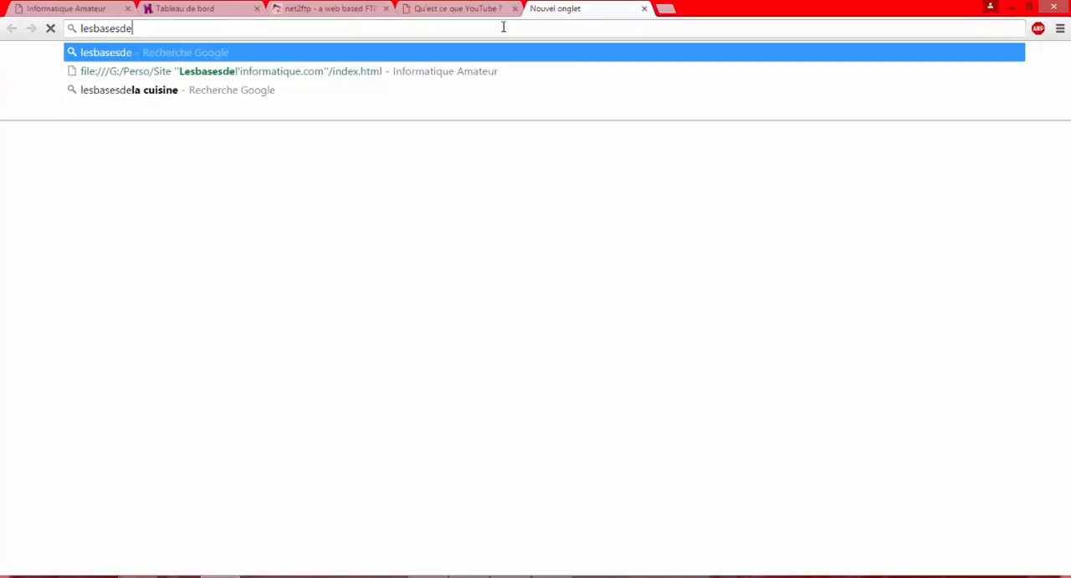
text(linfo)
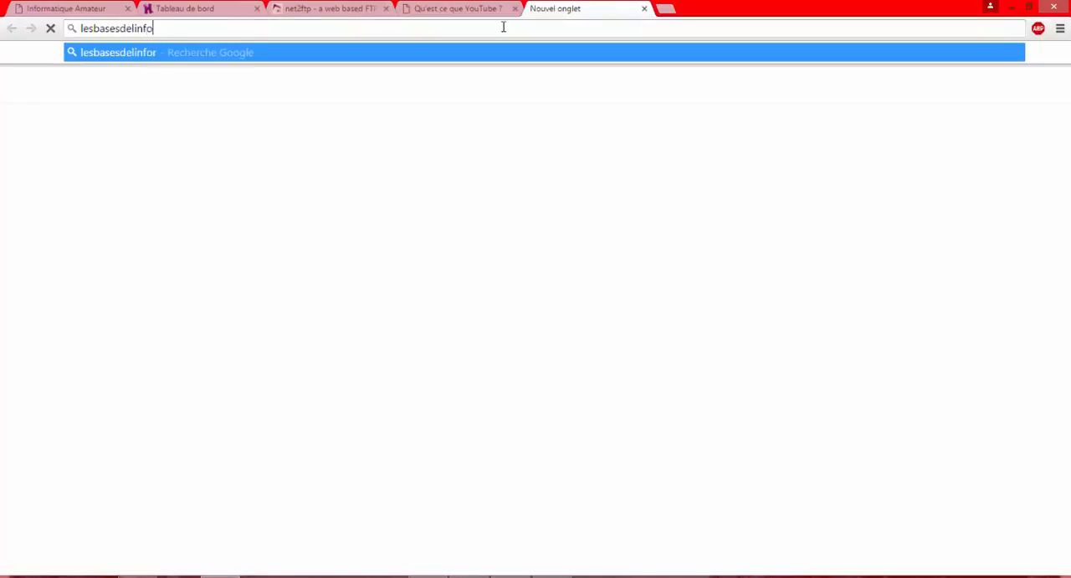
text(rmatique)
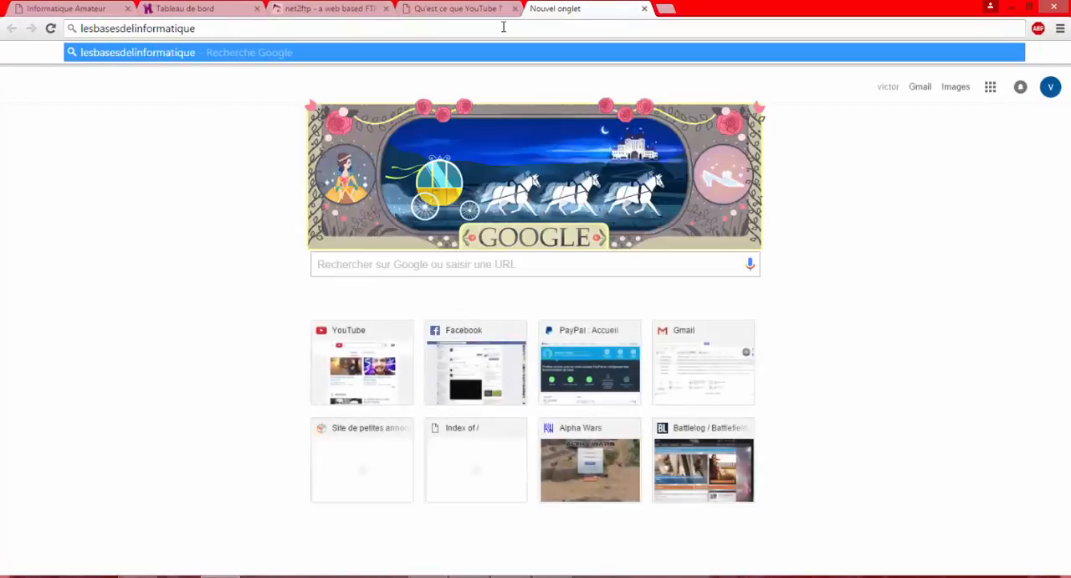
text(.hol.es)
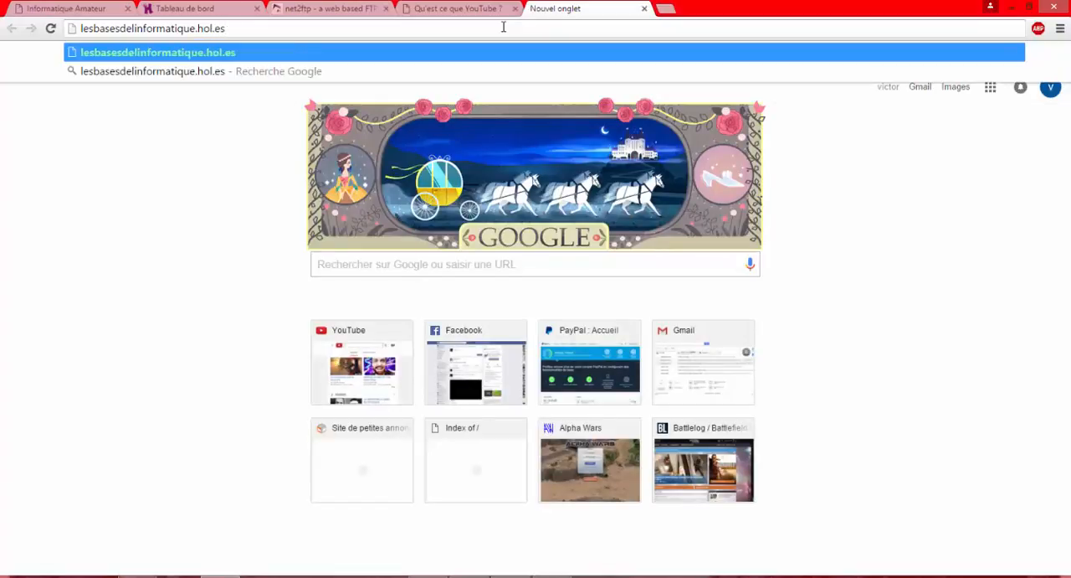
key(Return)
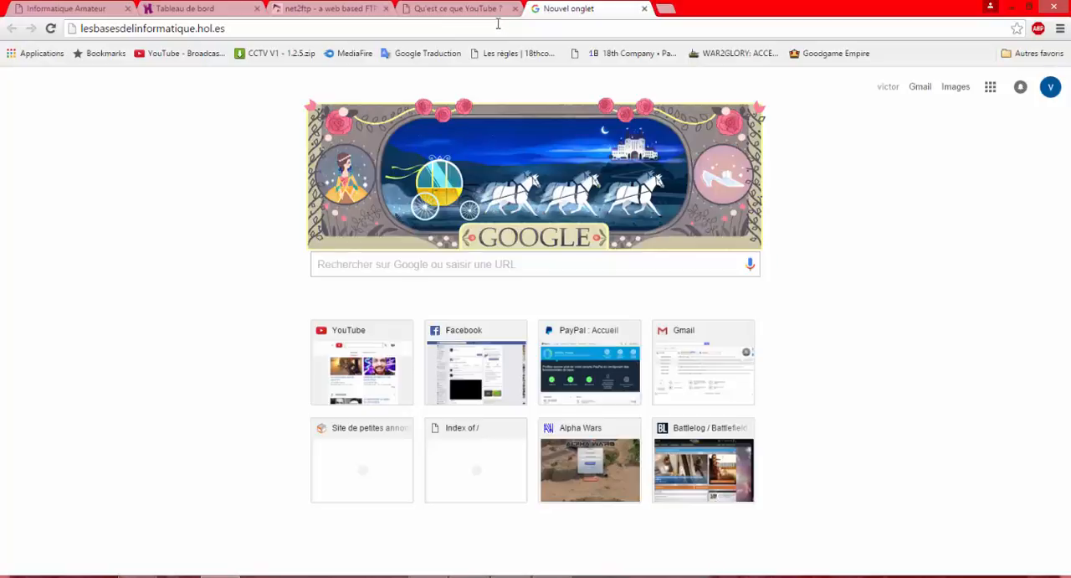
key(ctrl+l)
key(Return)
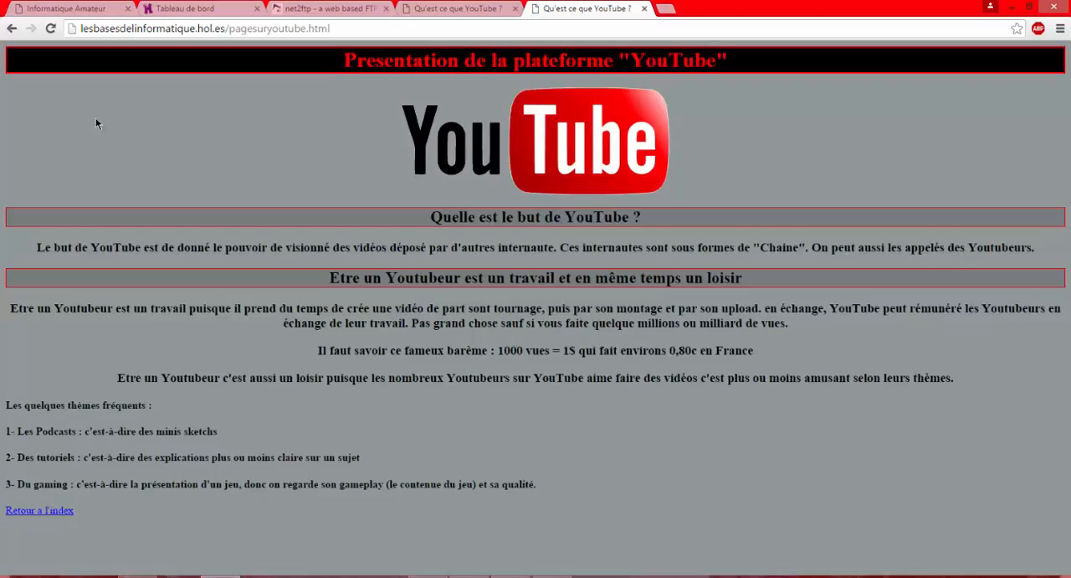
Reopen the online pagesuryoutube.html page from the site's root file index and close its tab
click(13, 32)
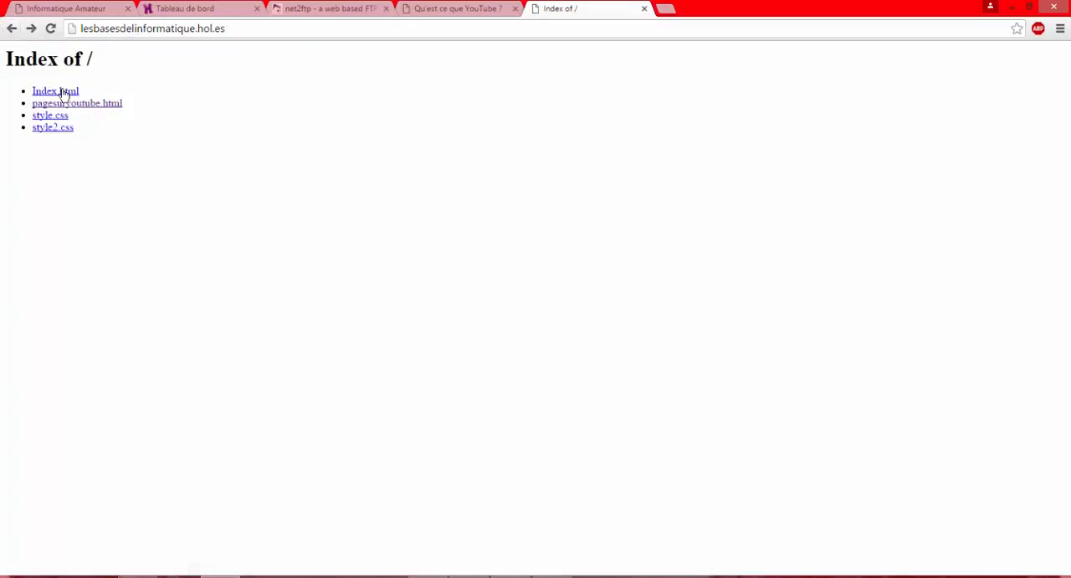
click(81, 104)
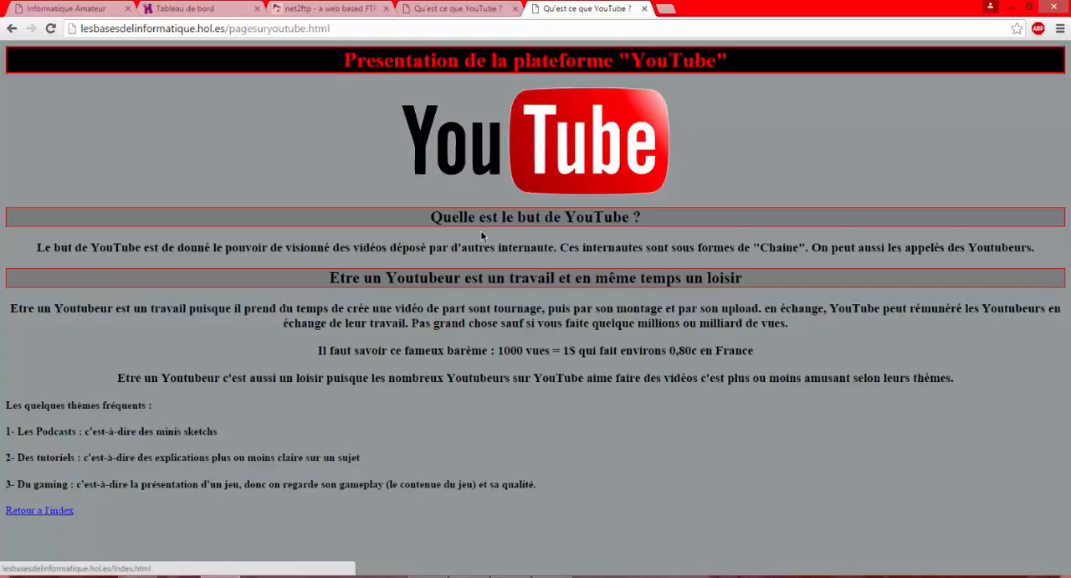
click(643, 10)
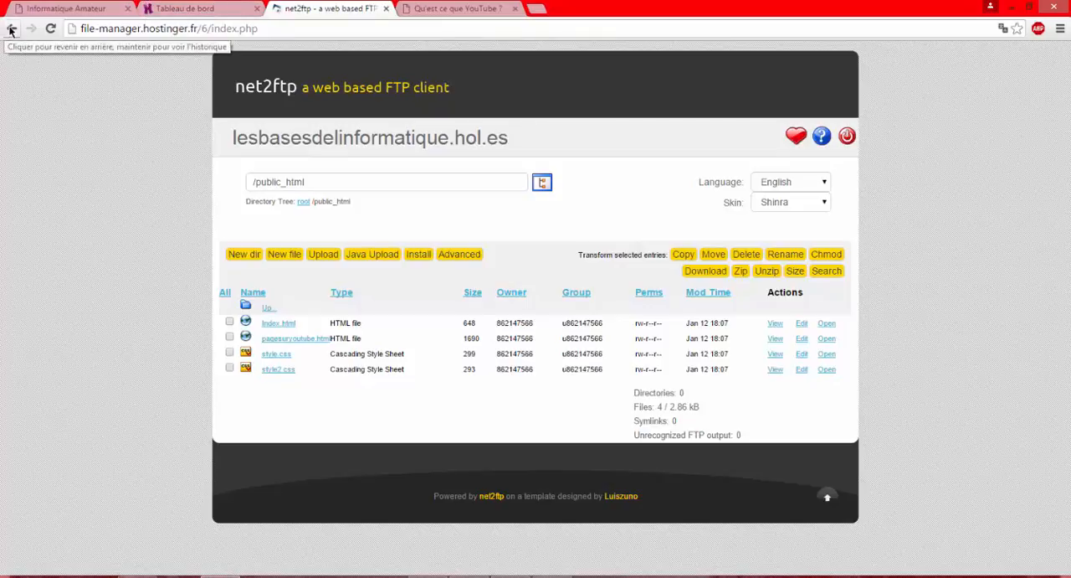
Review the tool sections of the Hostinger hosting dashboard, from Comptes and Emails down to Autre and Git
click(159, 8)
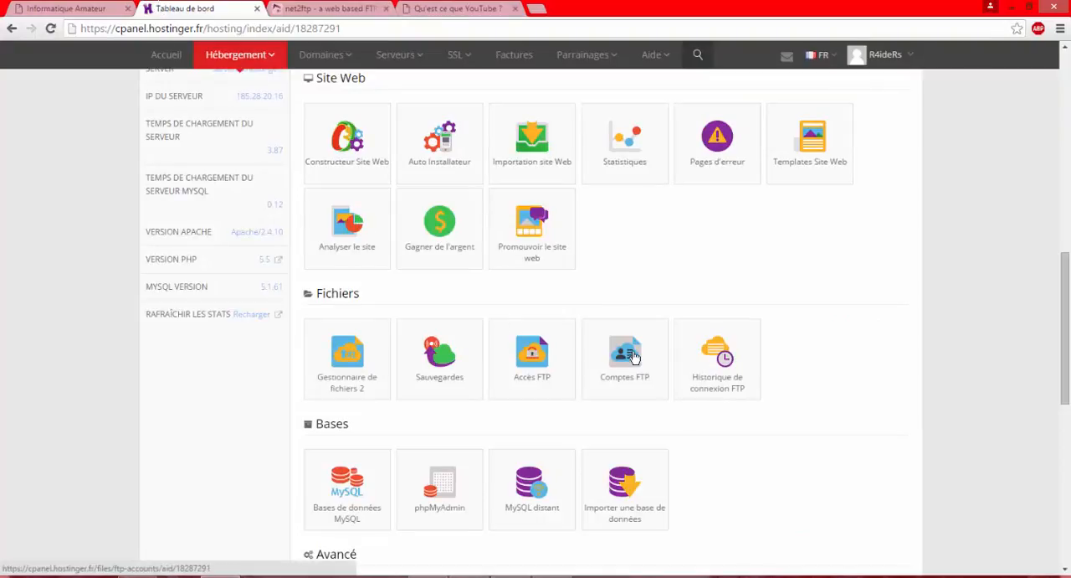
scroll(1065, 335, up, 3)
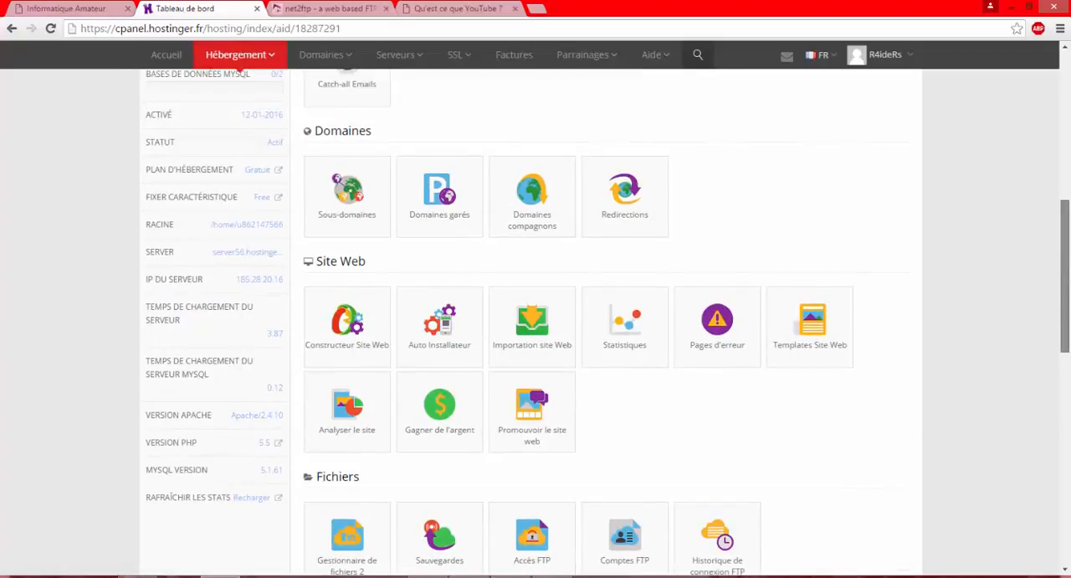
scroll(1065, 276, up, 2)
scroll(1067, 218, down, 1)
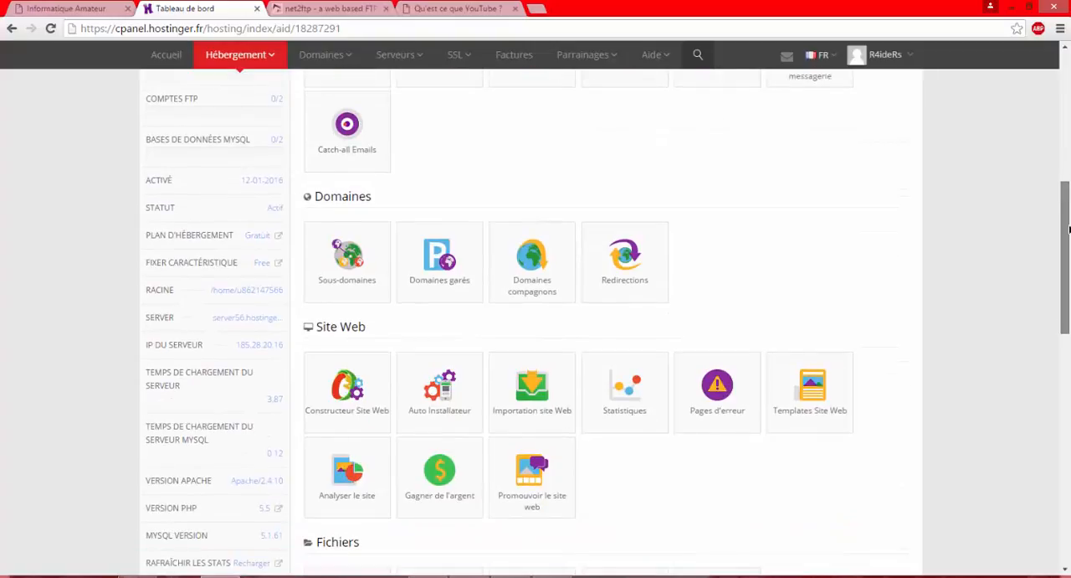
scroll(1066, 193, up, 4)
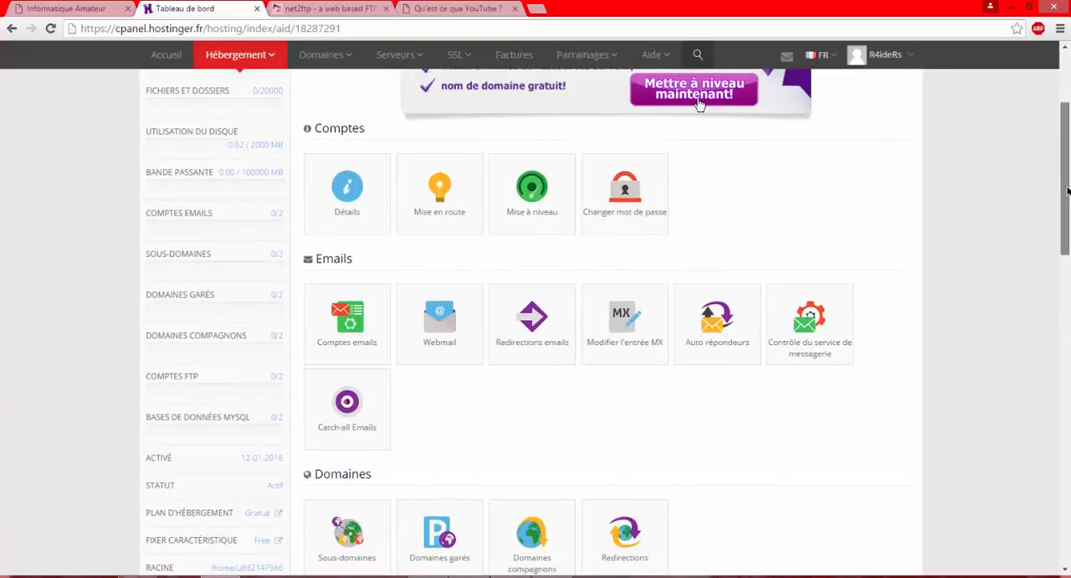
scroll(1068, 186, down, 1)
scroll(1068, 197, down, 9)
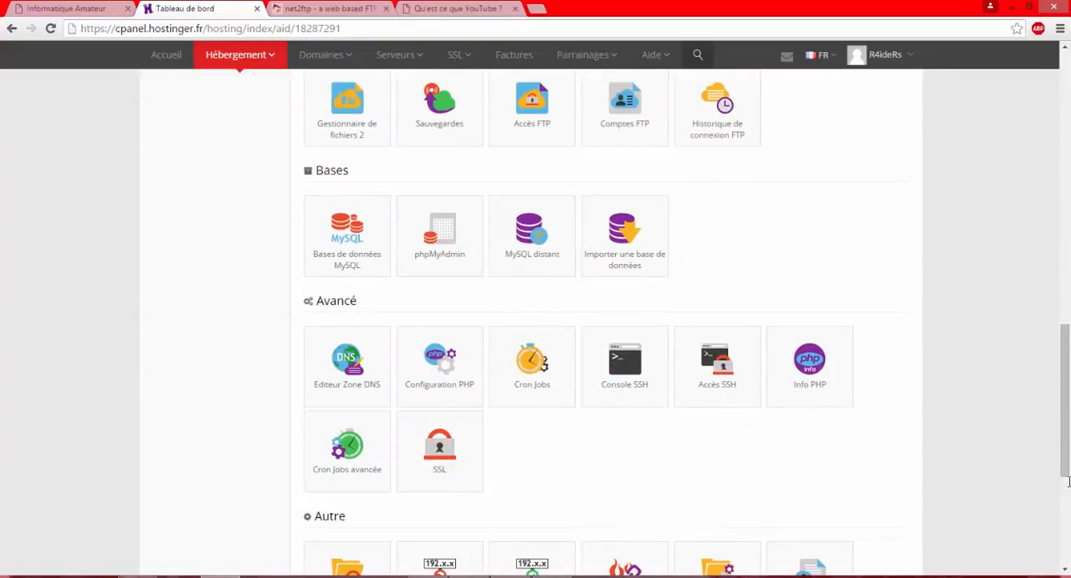
scroll(1065, 402, down, 4)
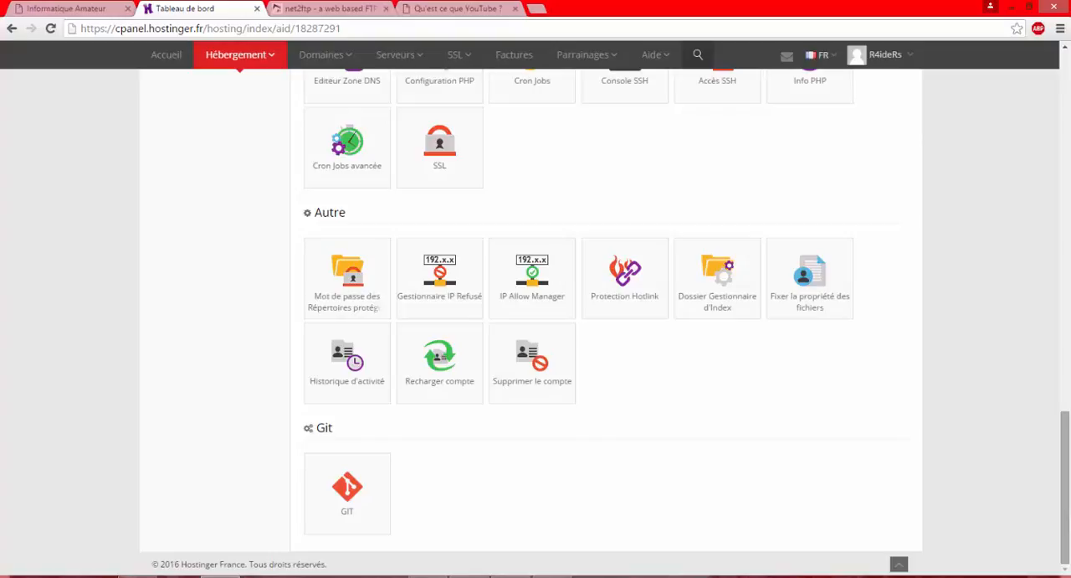
scroll(602, 322, up, 5)
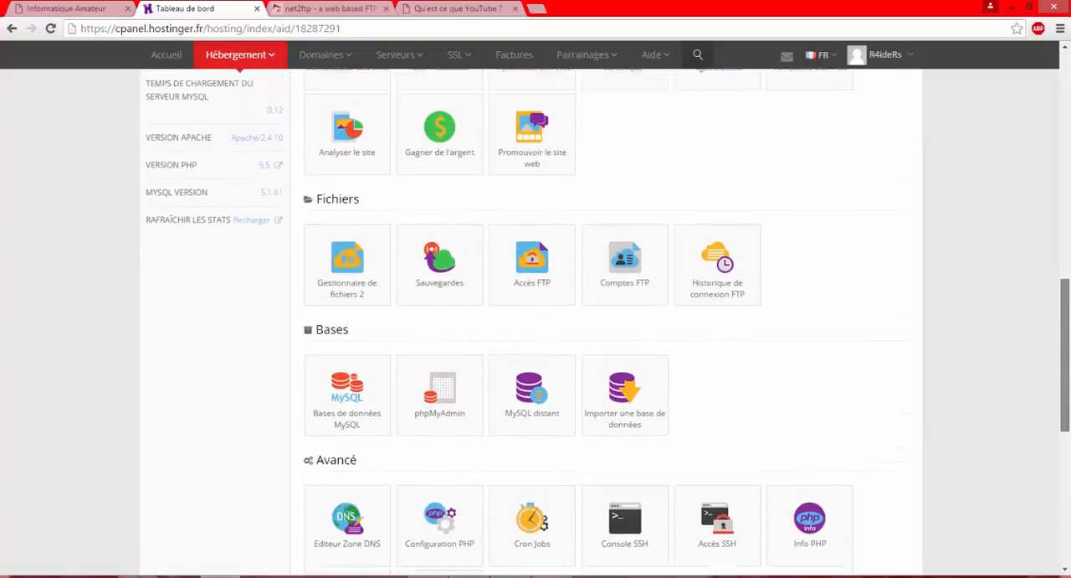
scroll(603, 323, up, 5)
key(super+c)
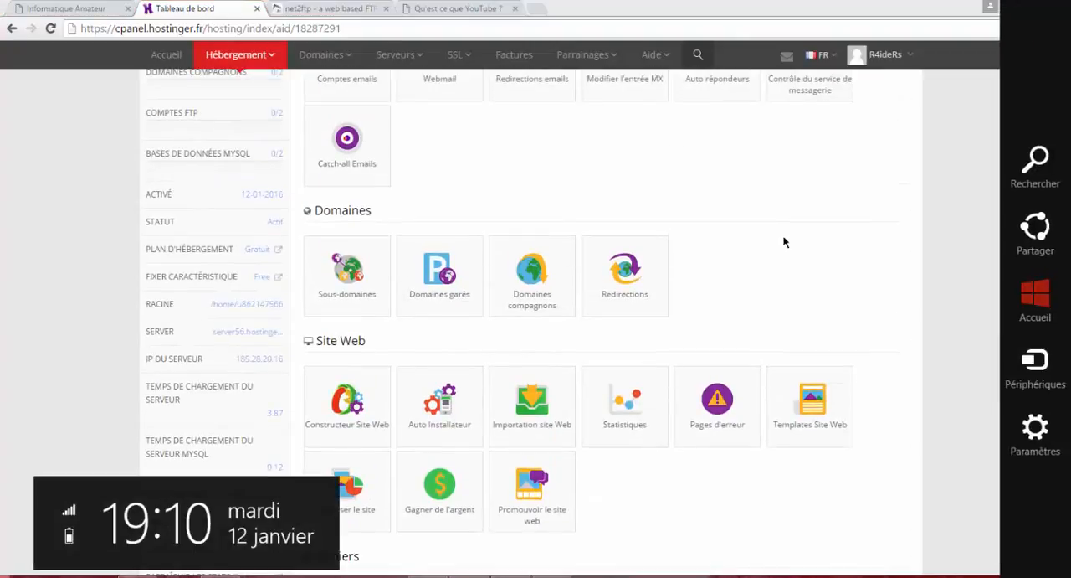
click(329, 8)
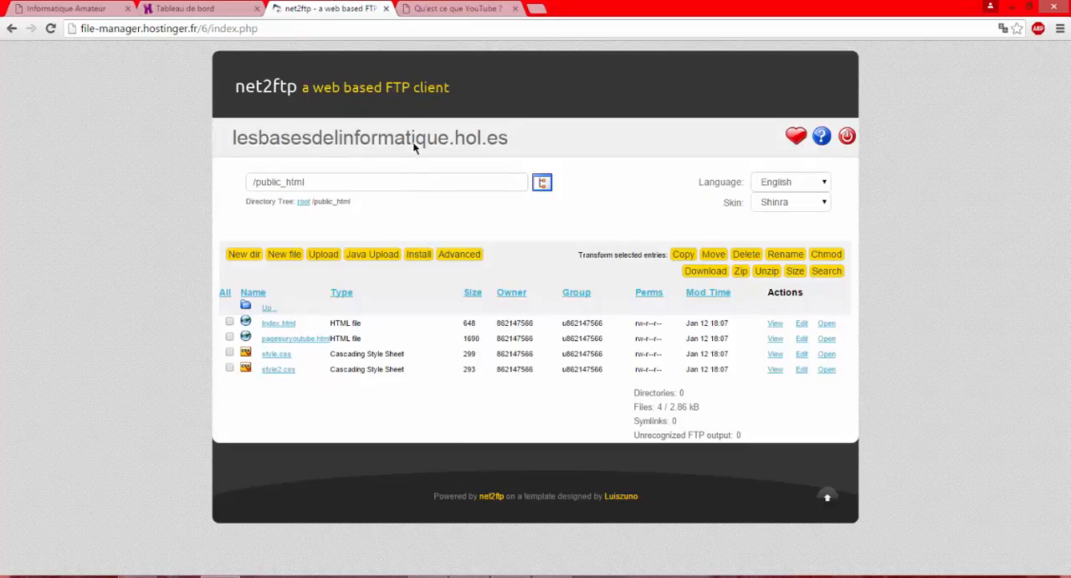
click(452, 8)
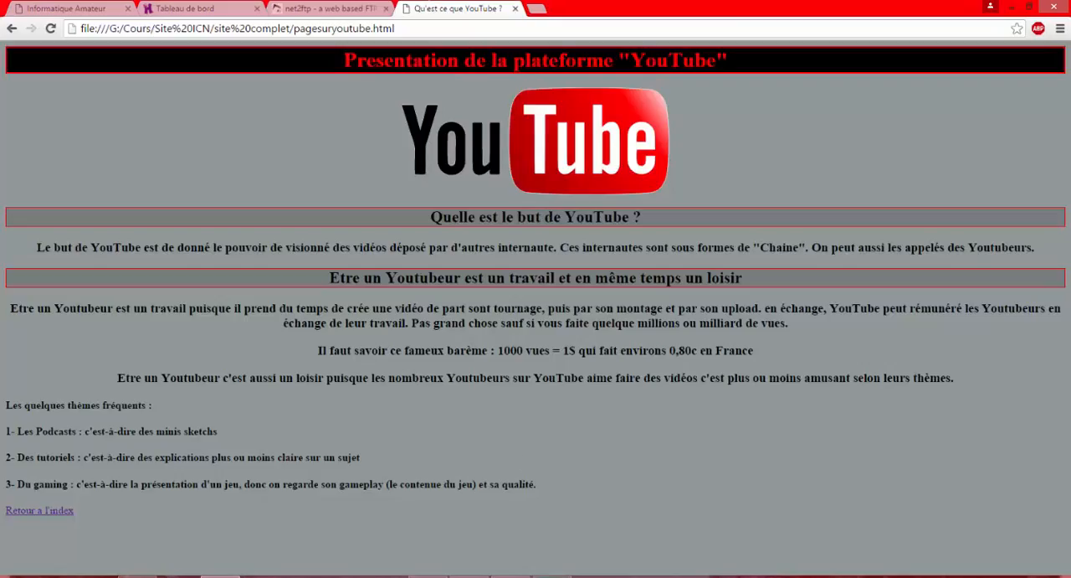
mouse_move(550, 576)
click(555, 518)
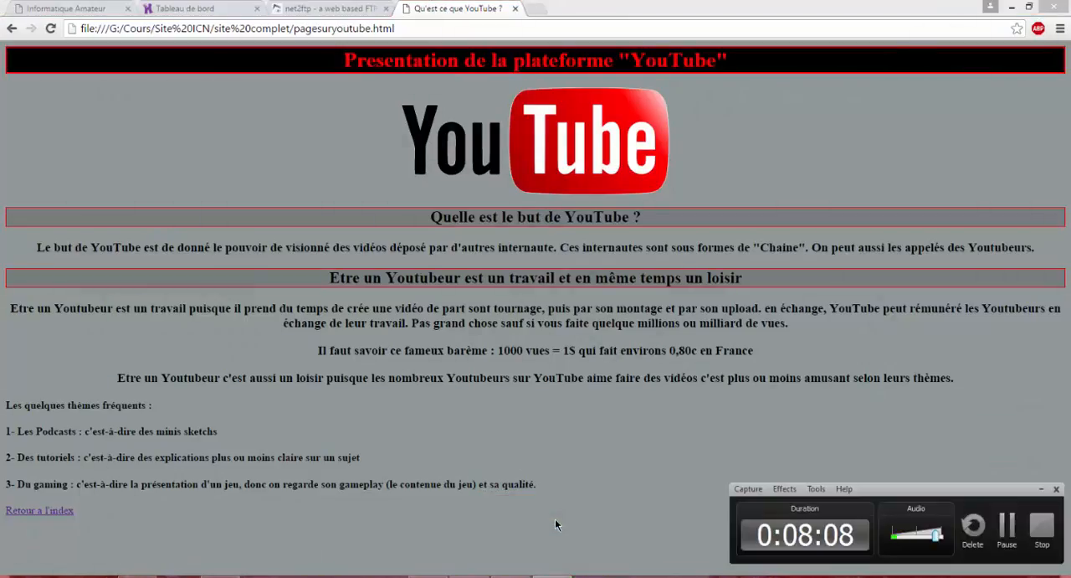